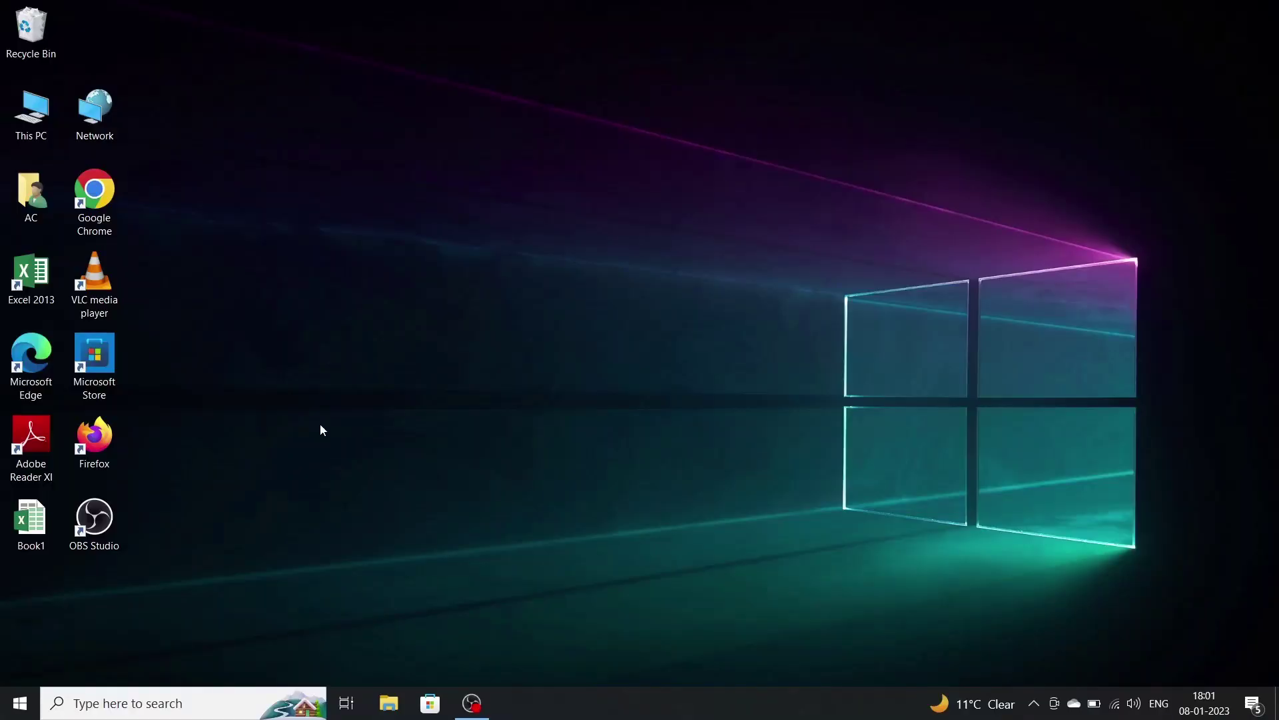
Open Google Chrome and go to the Steam store website through a web search.
{"action": "double_click", "coordinate": [111, 181]}
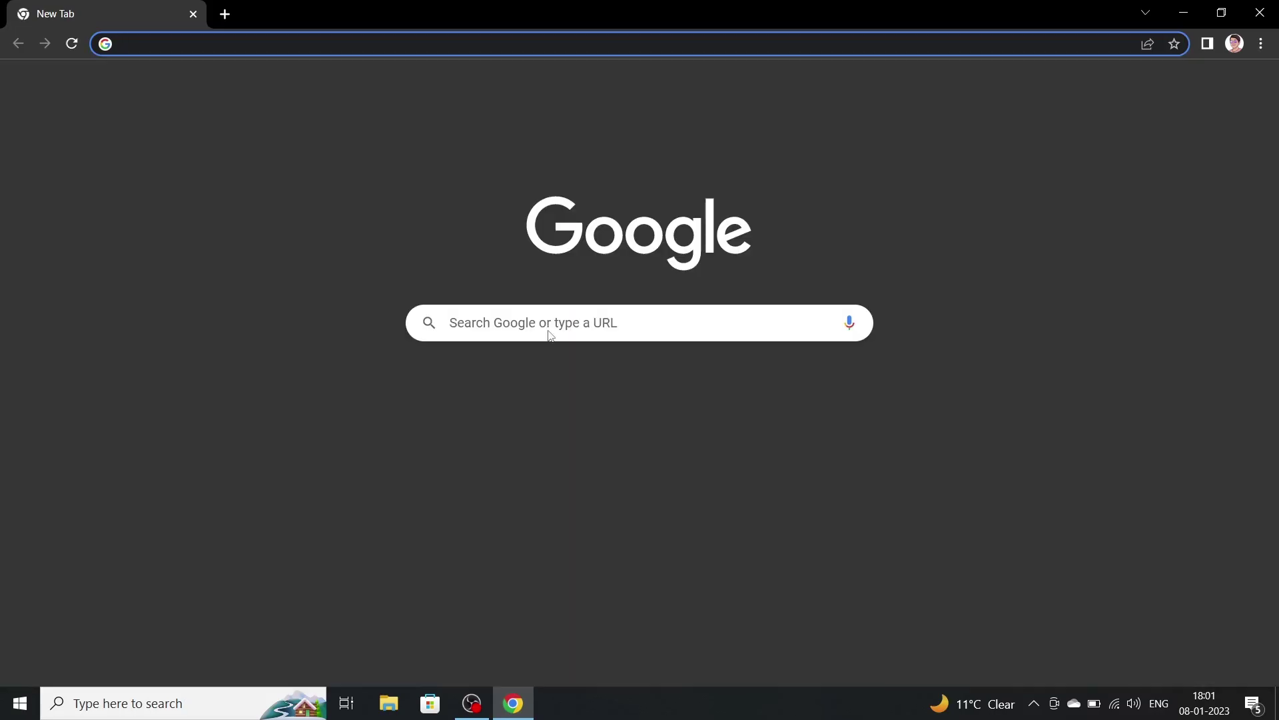
{"action": "left_click", "coordinate": [543, 331]}
{"action": "type", "text": "str"}
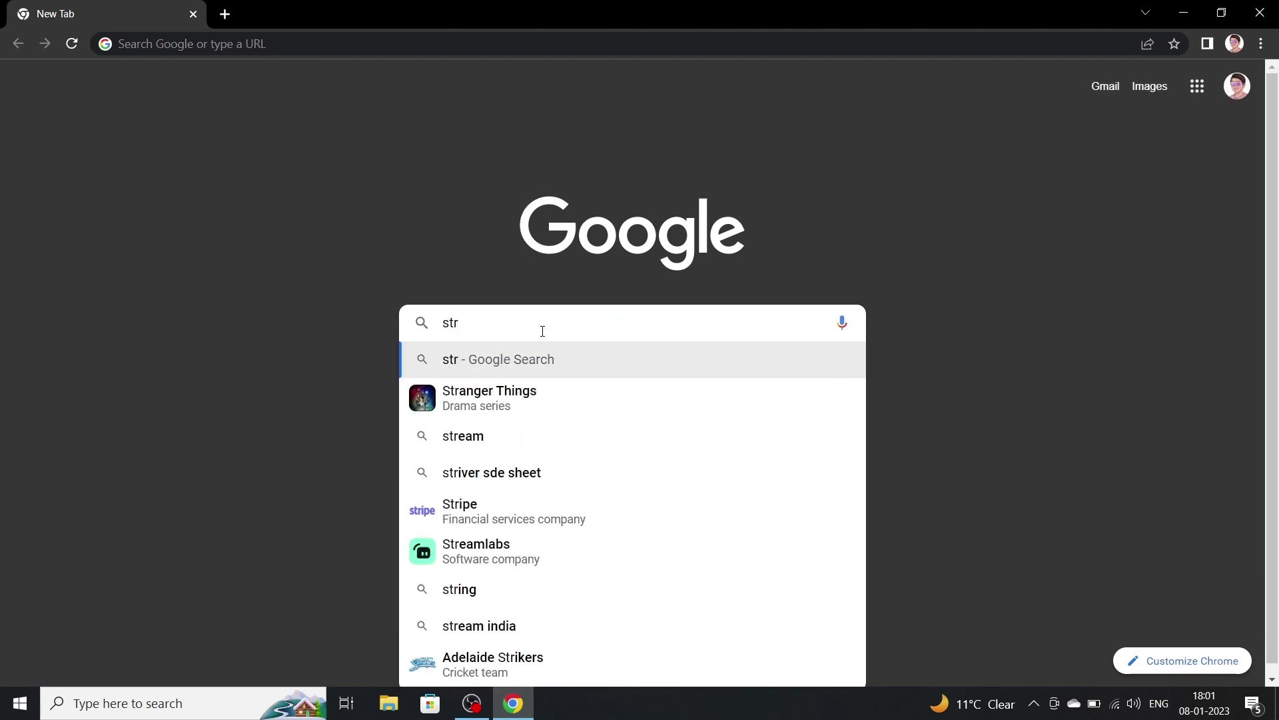
{"action": "key", "text": "BackSpace"}
{"action": "left_click", "coordinate": [482, 400]}
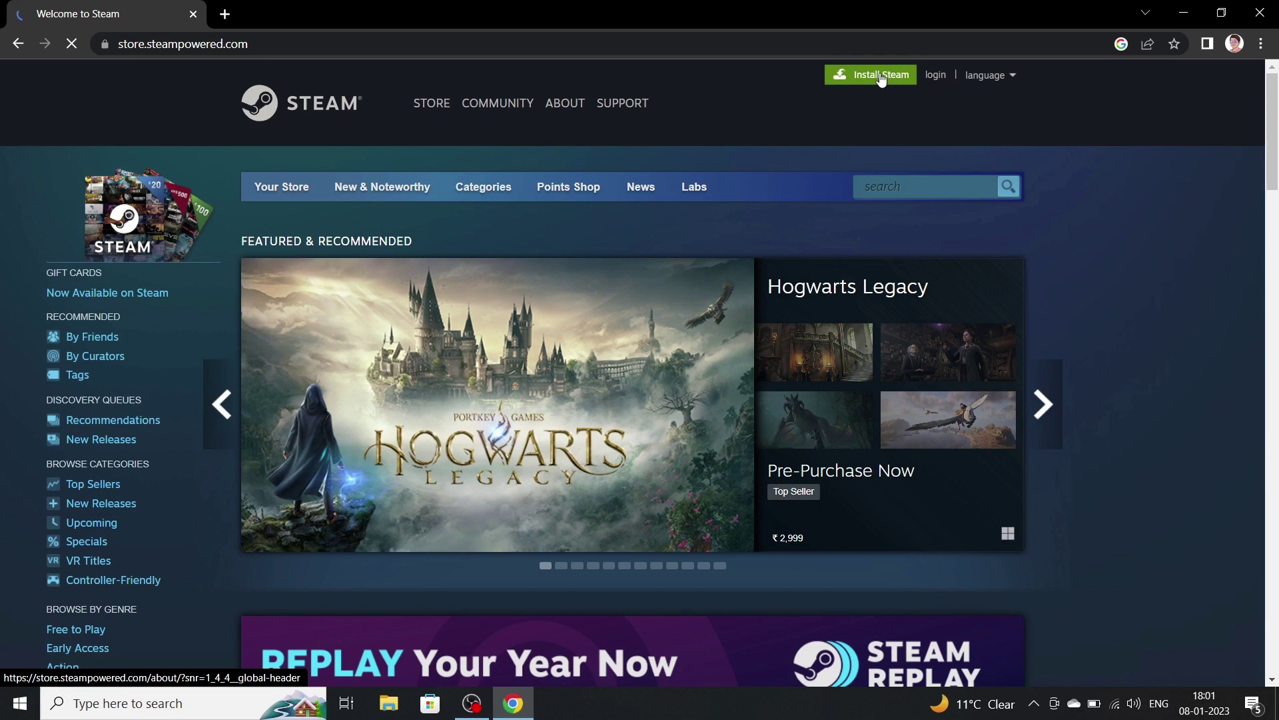
Download the Windows installer for Steam from its website and launch the setup file.
{"action": "left_click", "coordinate": [881, 78]}
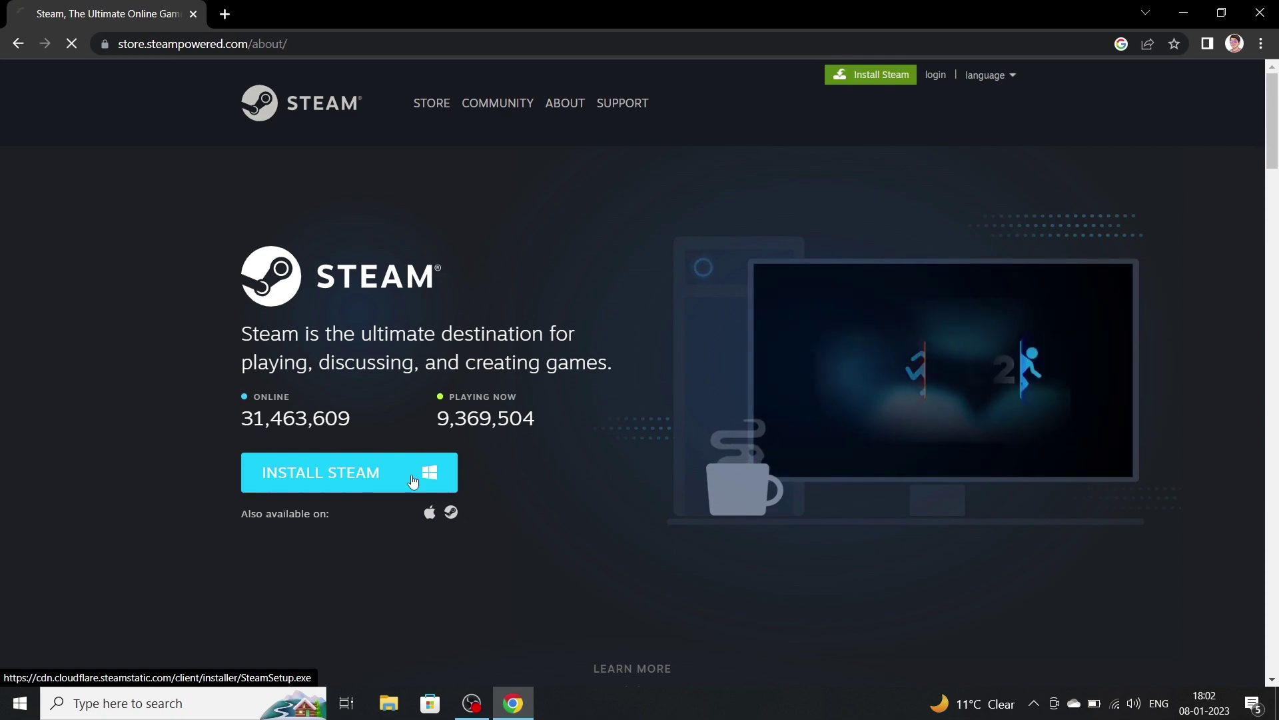
{"action": "left_click", "coordinate": [413, 481]}
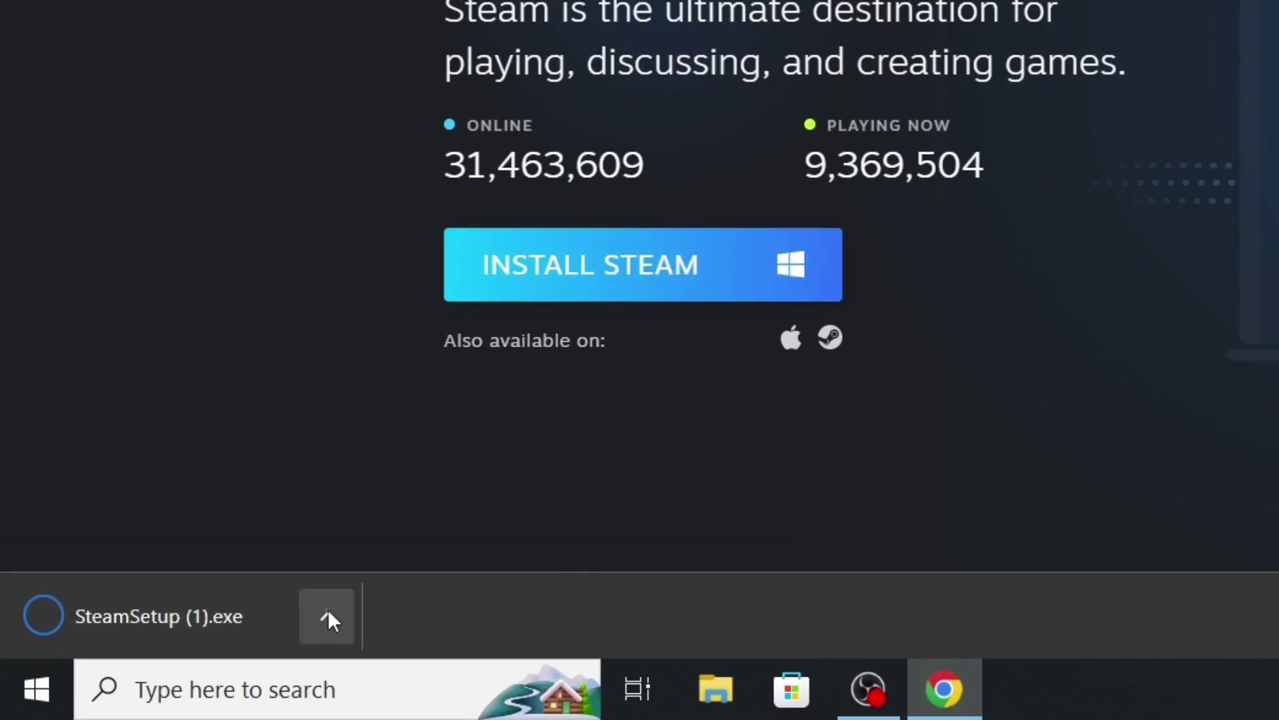
{"action": "left_click", "coordinate": [179, 662]}
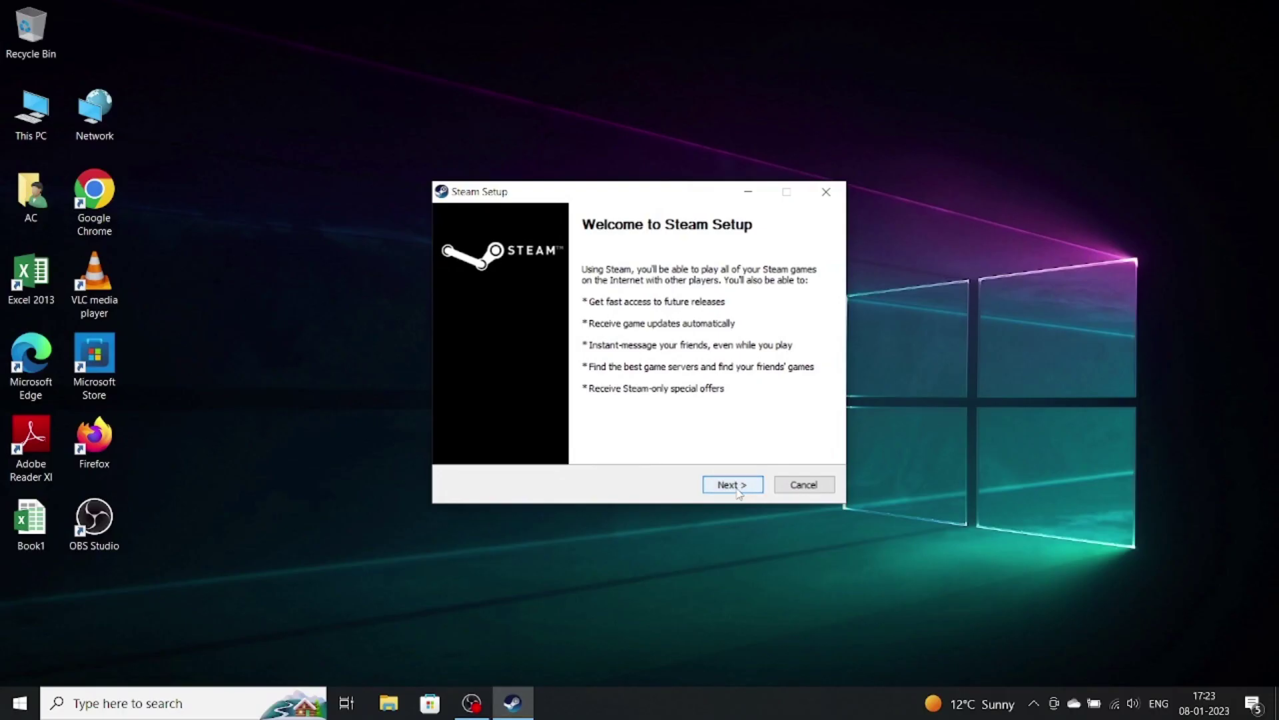
Install Steam in English under C:\Program Files (x86)\Steam and run it when setup finishes.
{"action": "left_click", "coordinate": [733, 484]}
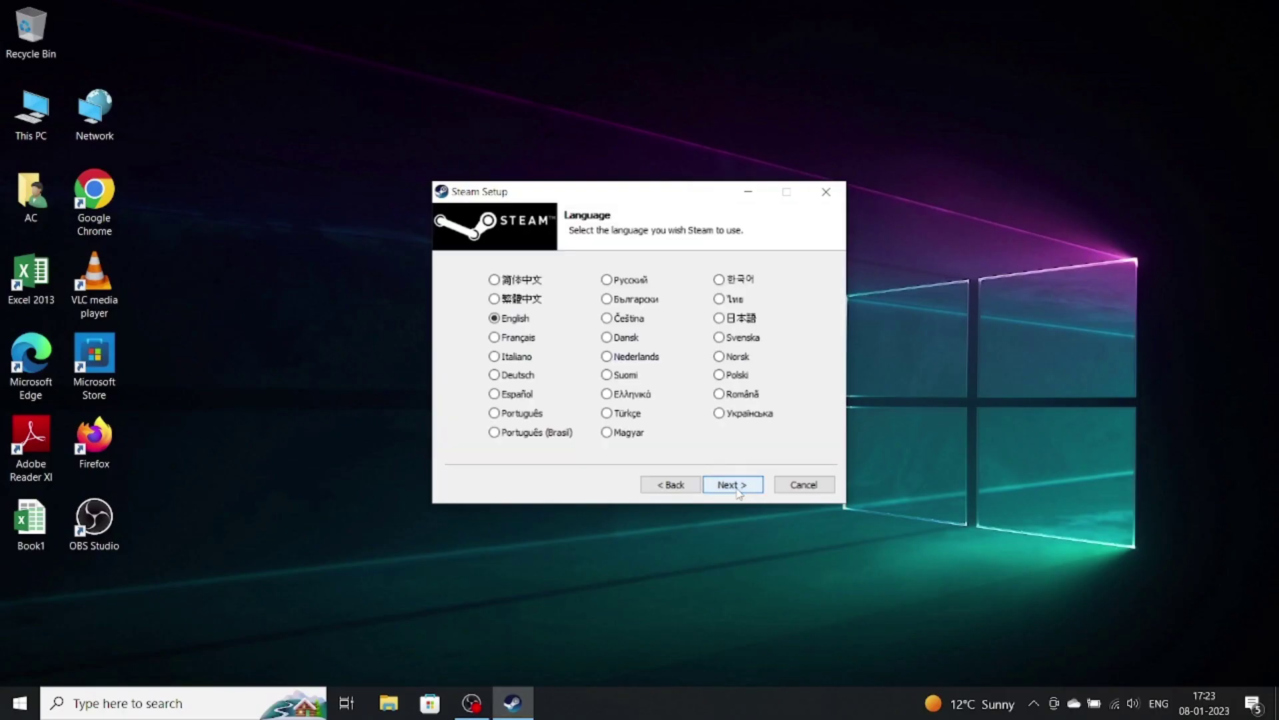
{"action": "left_click", "coordinate": [737, 491]}
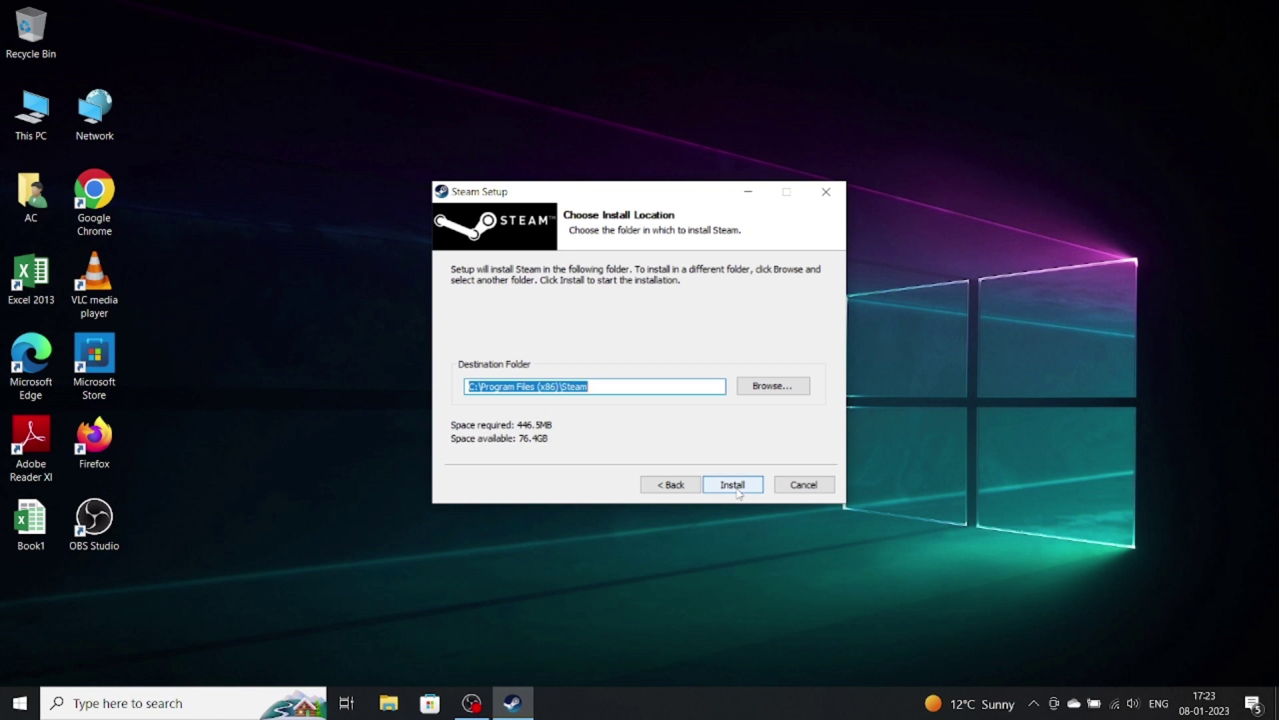
{"action": "left_click", "coordinate": [775, 386]}
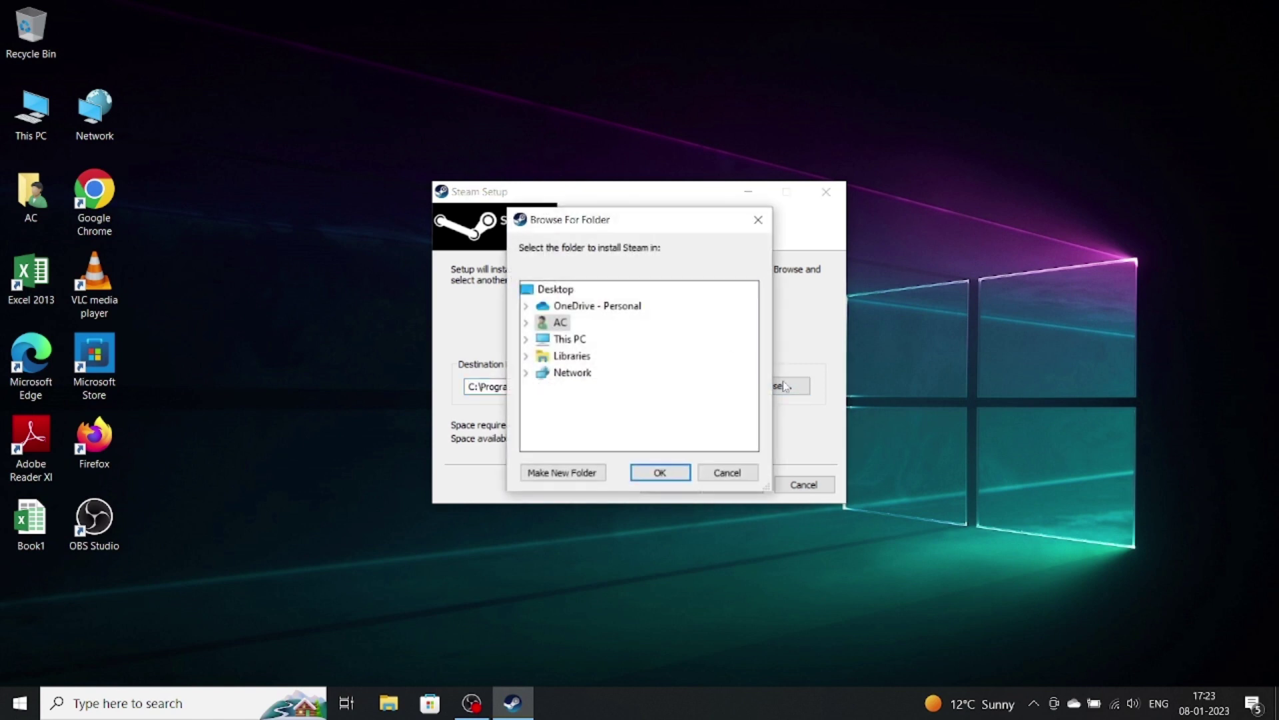
{"action": "left_click", "coordinate": [759, 220]}
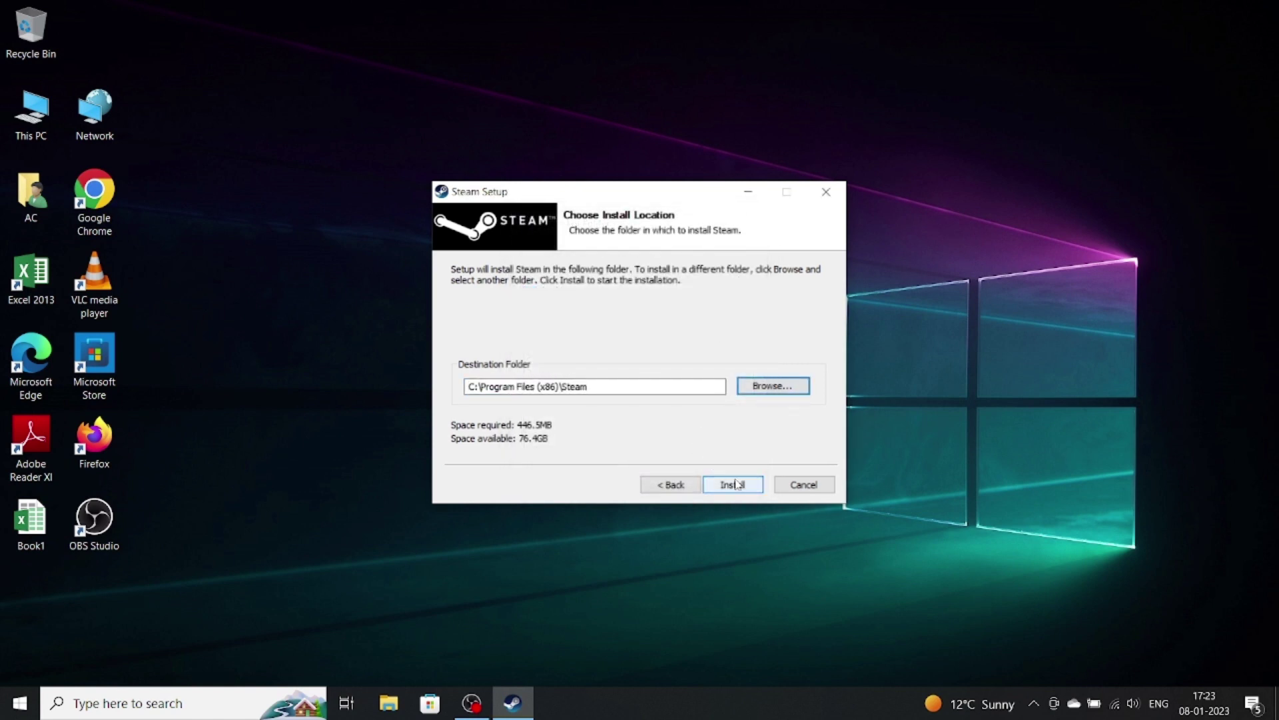
{"action": "left_click", "coordinate": [734, 484]}
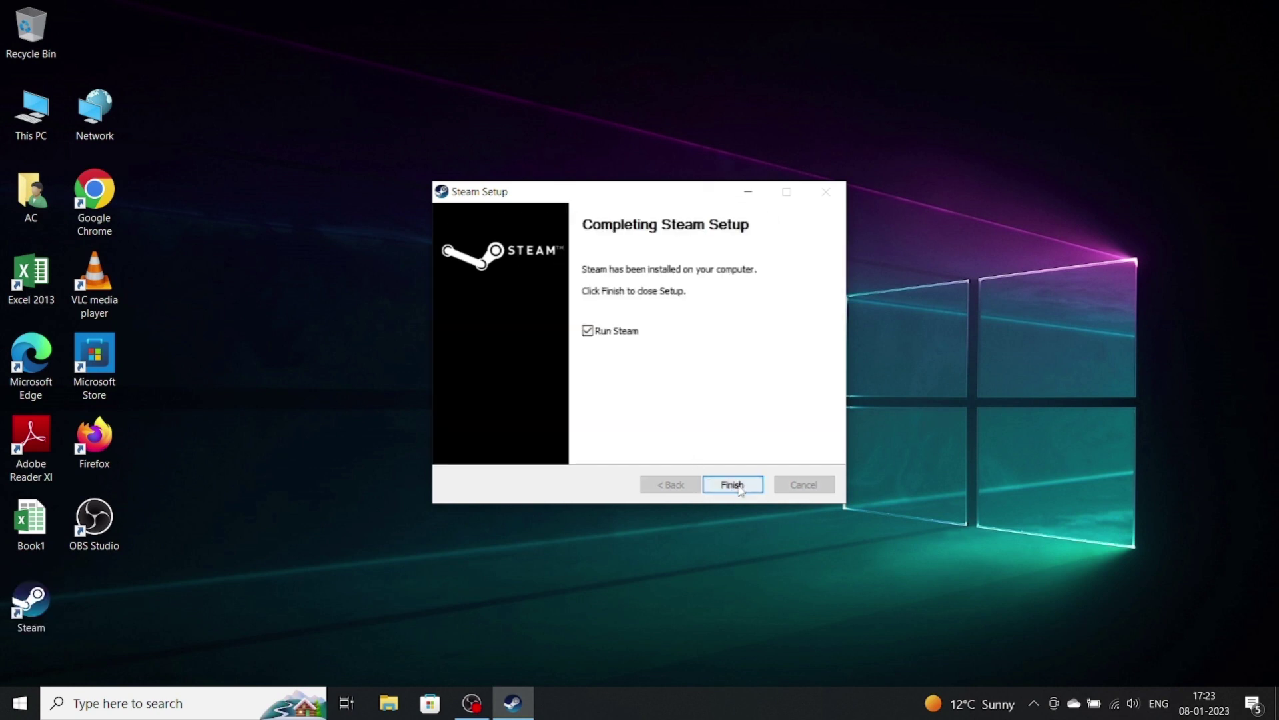
{"action": "left_click", "coordinate": [740, 489]}
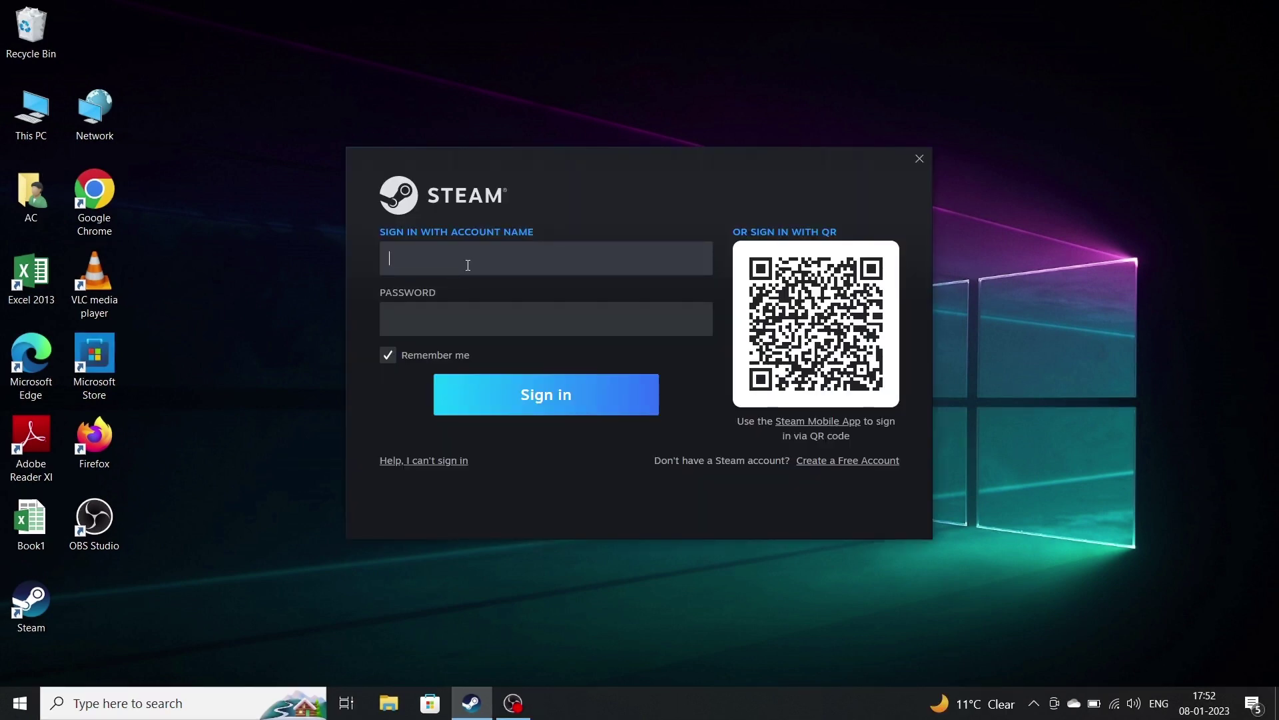
Fill in the account name and sign in to Steam.
{"action": "type", "text": "e"}
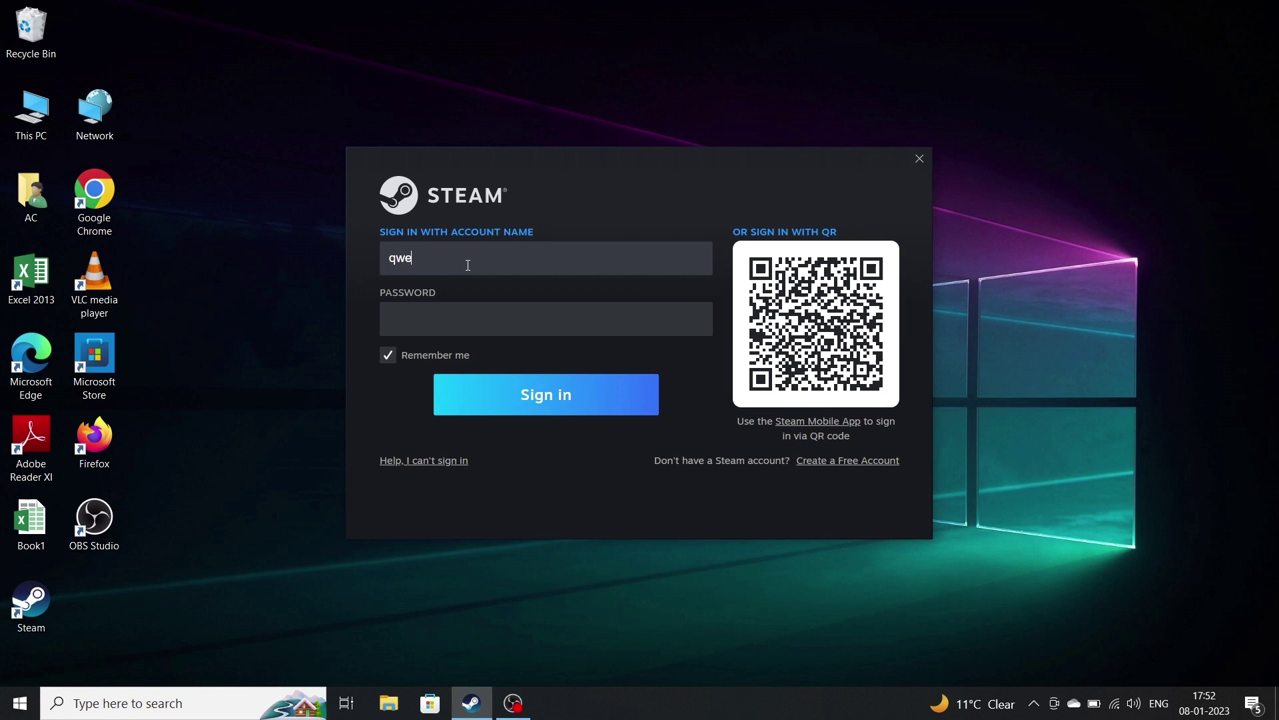
{"action": "type", "text": "rt"}
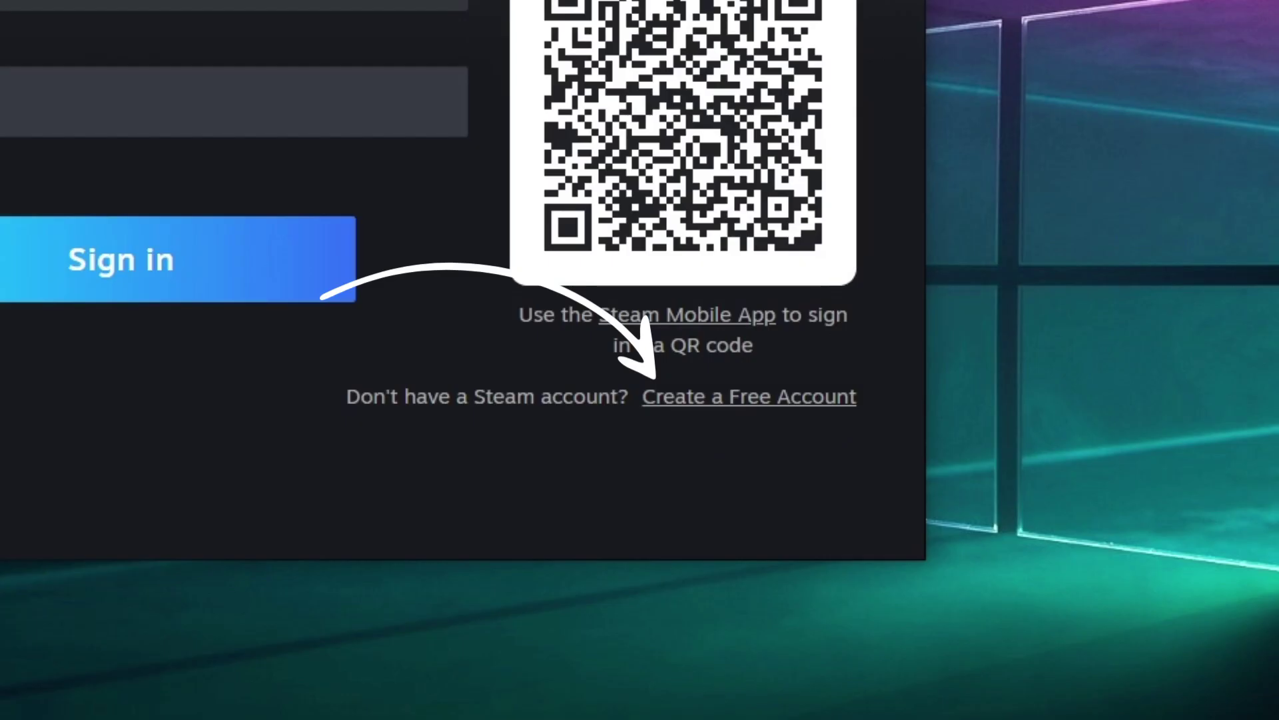
{"action": "left_click", "coordinate": [265, 259]}
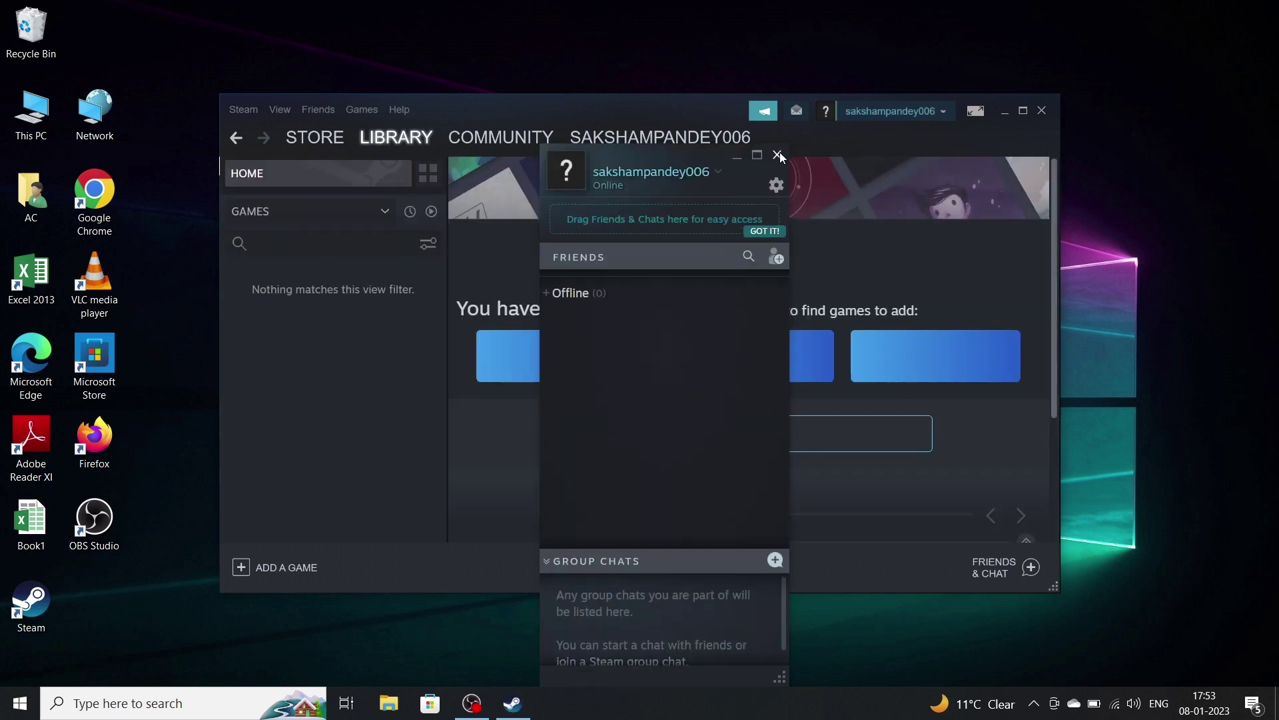
Close the friends list and show the Steam store in a maximized window.
{"action": "left_click", "coordinate": [776, 155]}
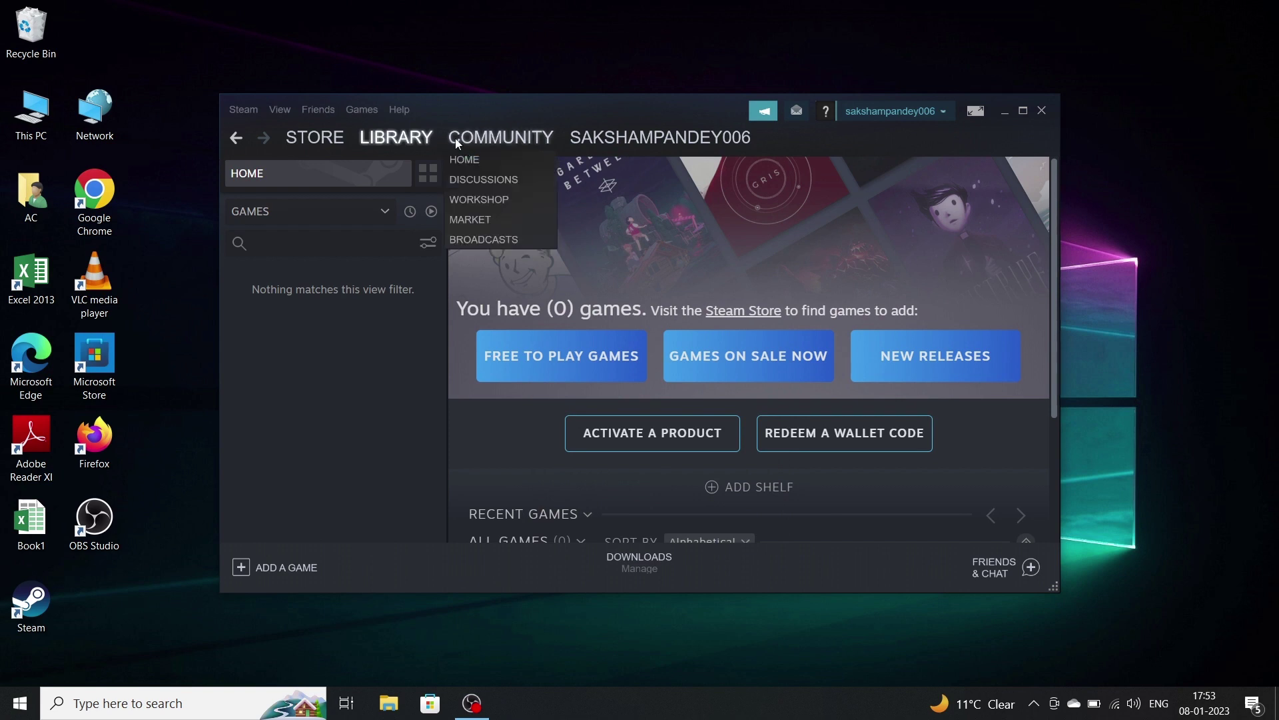
{"action": "left_click", "coordinate": [334, 138]}
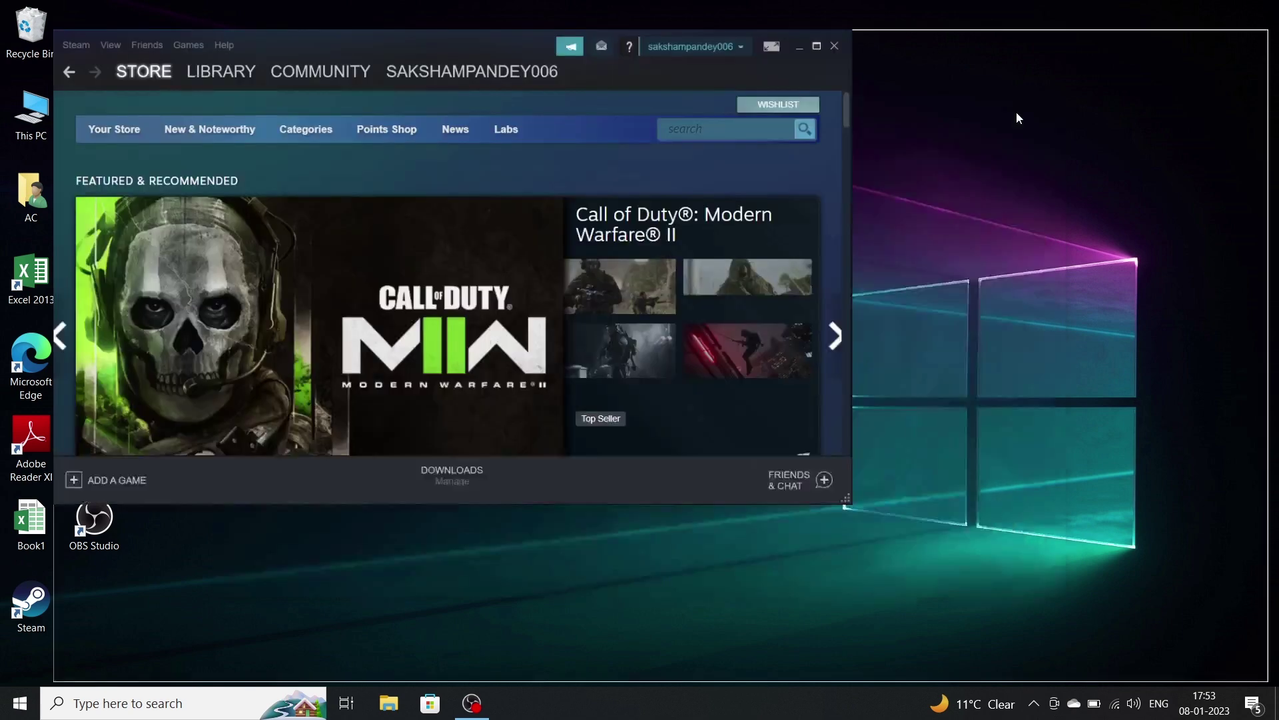
{"action": "left_click", "coordinate": [1017, 112]}
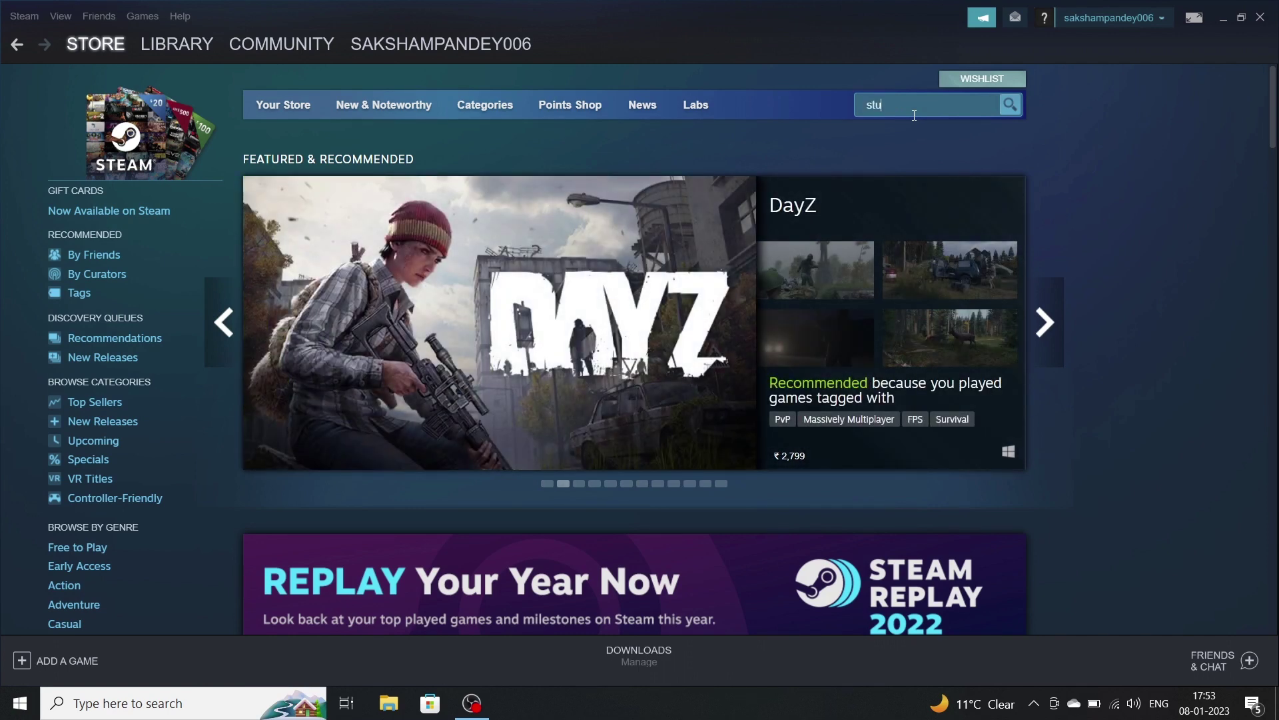
Search the Steam store for "stumble guys" and open the Stumble Guys game page.
{"action": "type", "text": "e"}
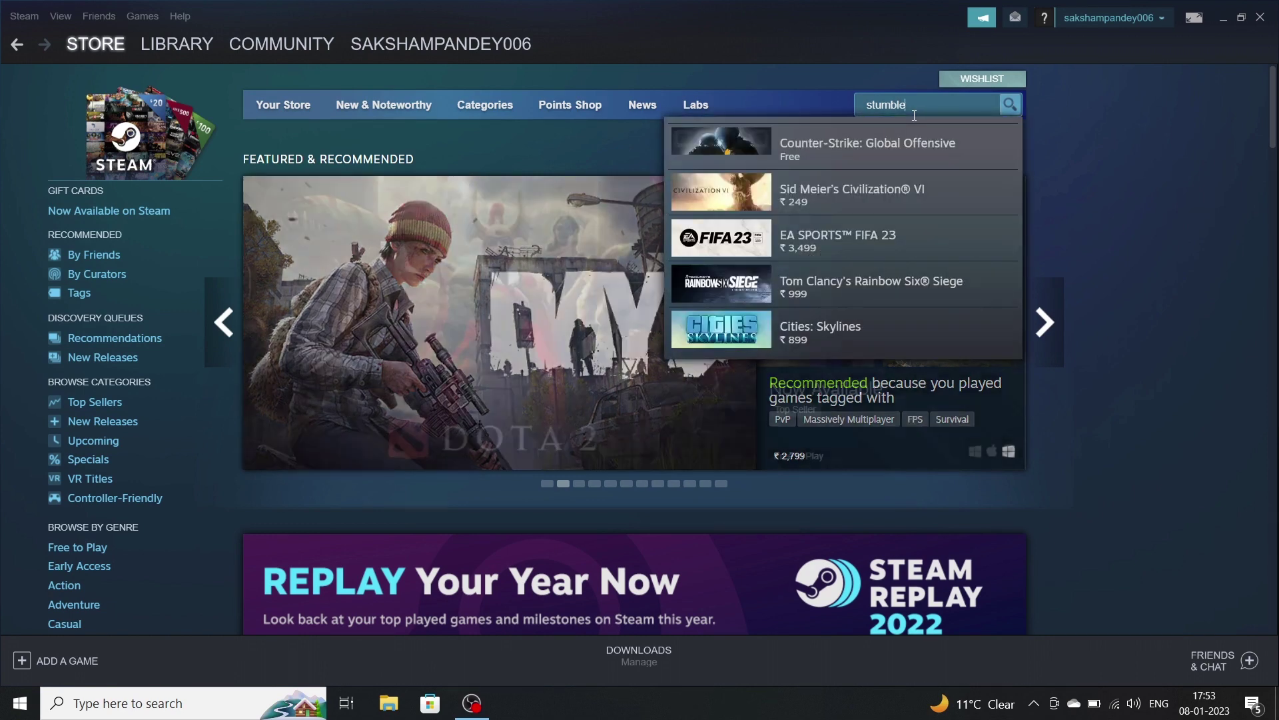
{"action": "type", "text": " guys"}
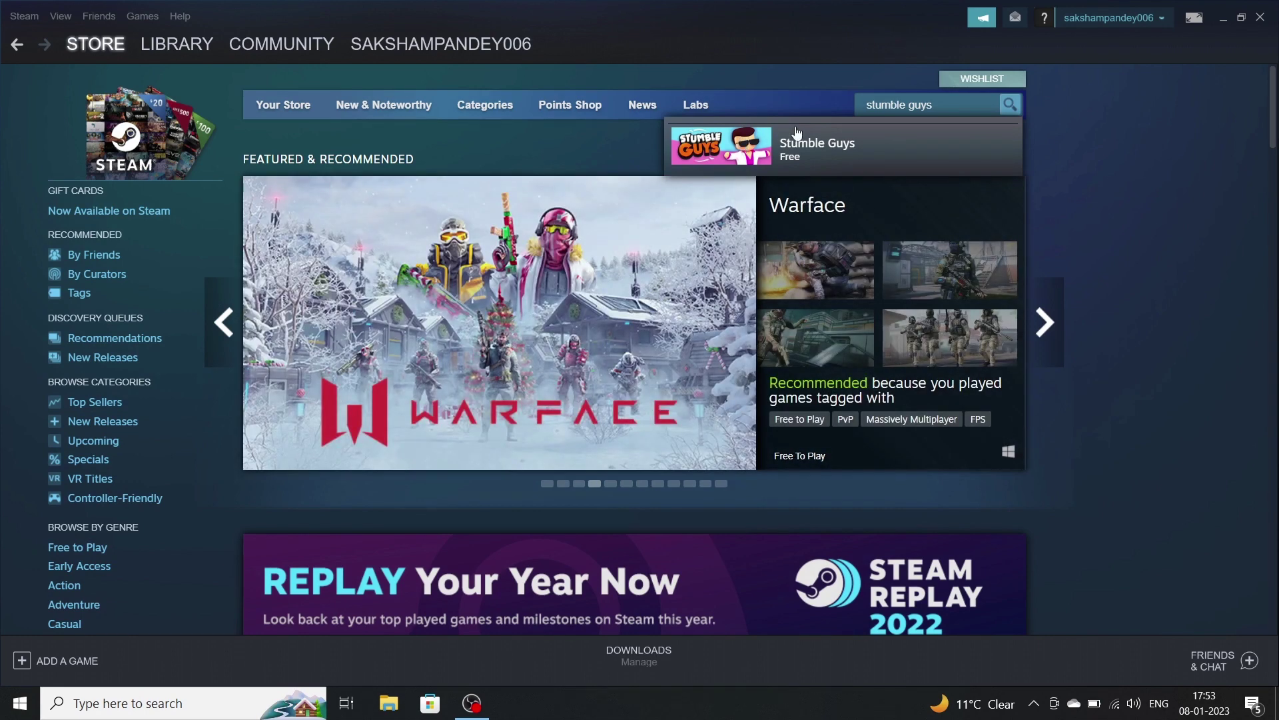
{"action": "left_click", "coordinate": [753, 148]}
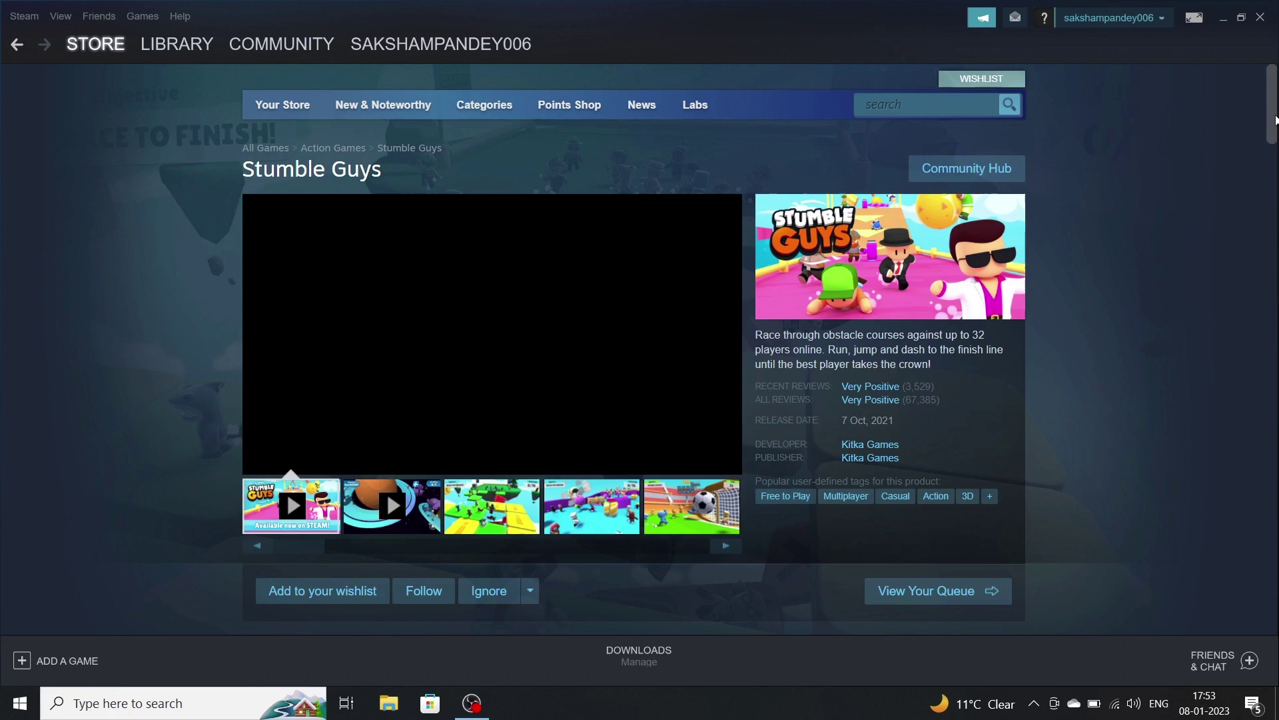
Install Stumble Guys under C:\Program Files (x86)\Steam with desktop and start menu shortcuts, accepting its license agreement.
{"action": "scroll", "coordinate": [1274, 130], "scroll_direction": "down", "scroll_amount": 1}
{"action": "scroll", "coordinate": [1274, 130], "scroll_direction": "down", "scroll_amount": 6}
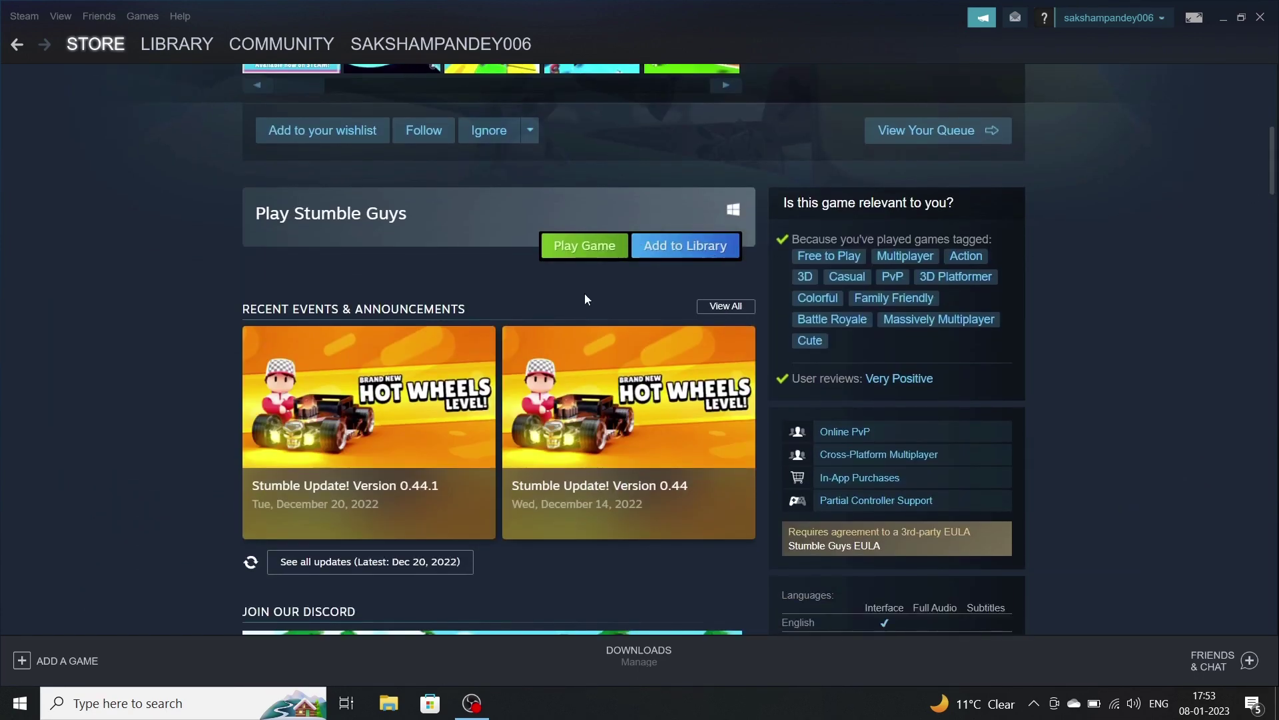
{"action": "left_click", "coordinate": [602, 251]}
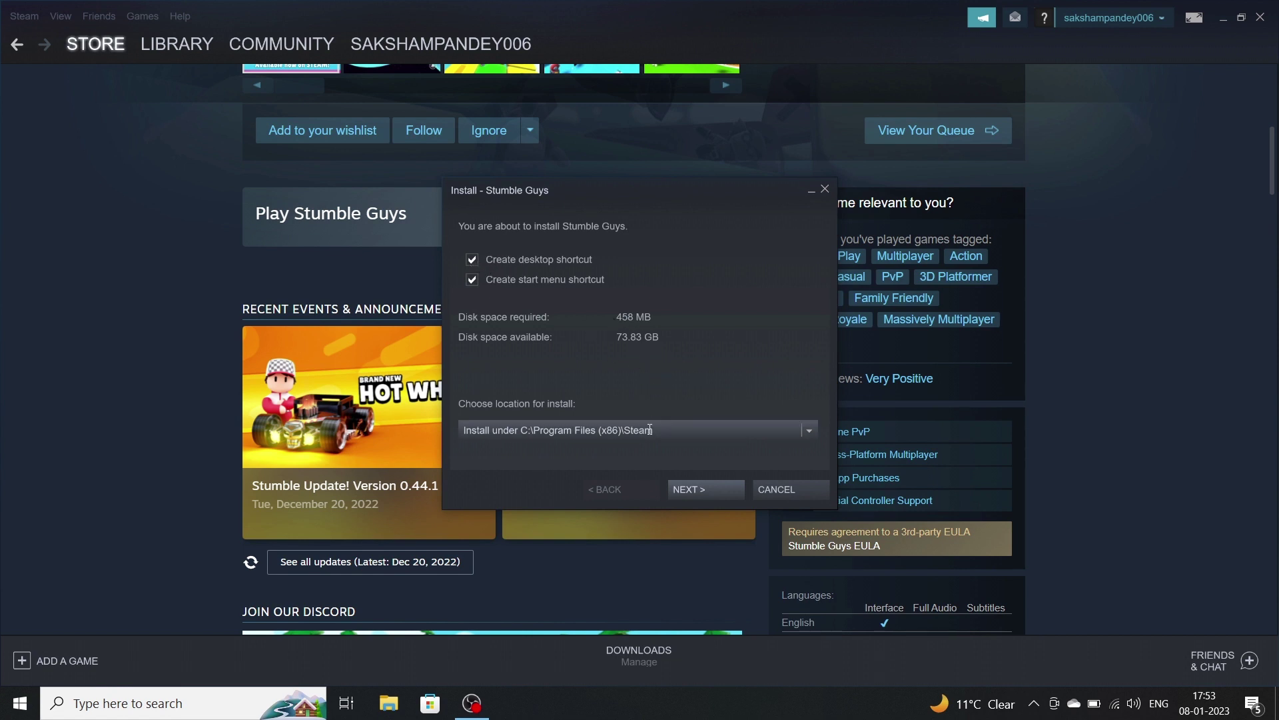
{"action": "left_click", "coordinate": [810, 429]}
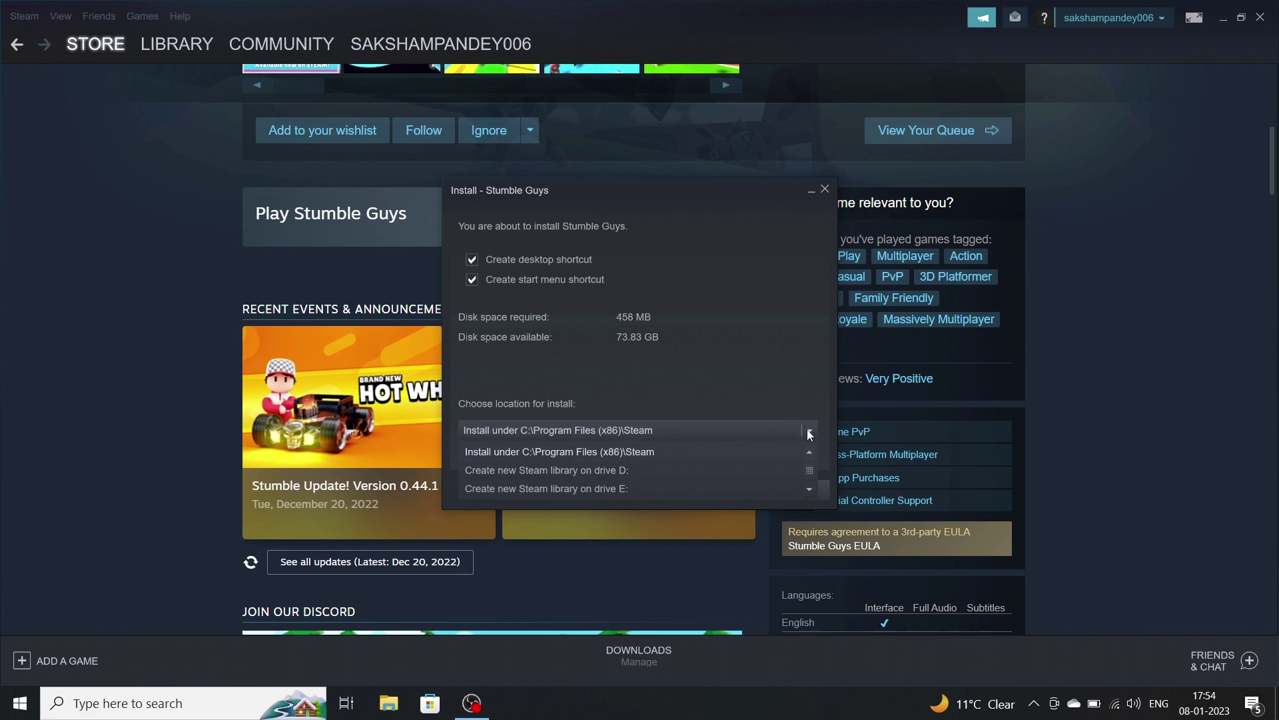
{"action": "left_click", "coordinate": [810, 433]}
{"action": "left_click", "coordinate": [718, 493]}
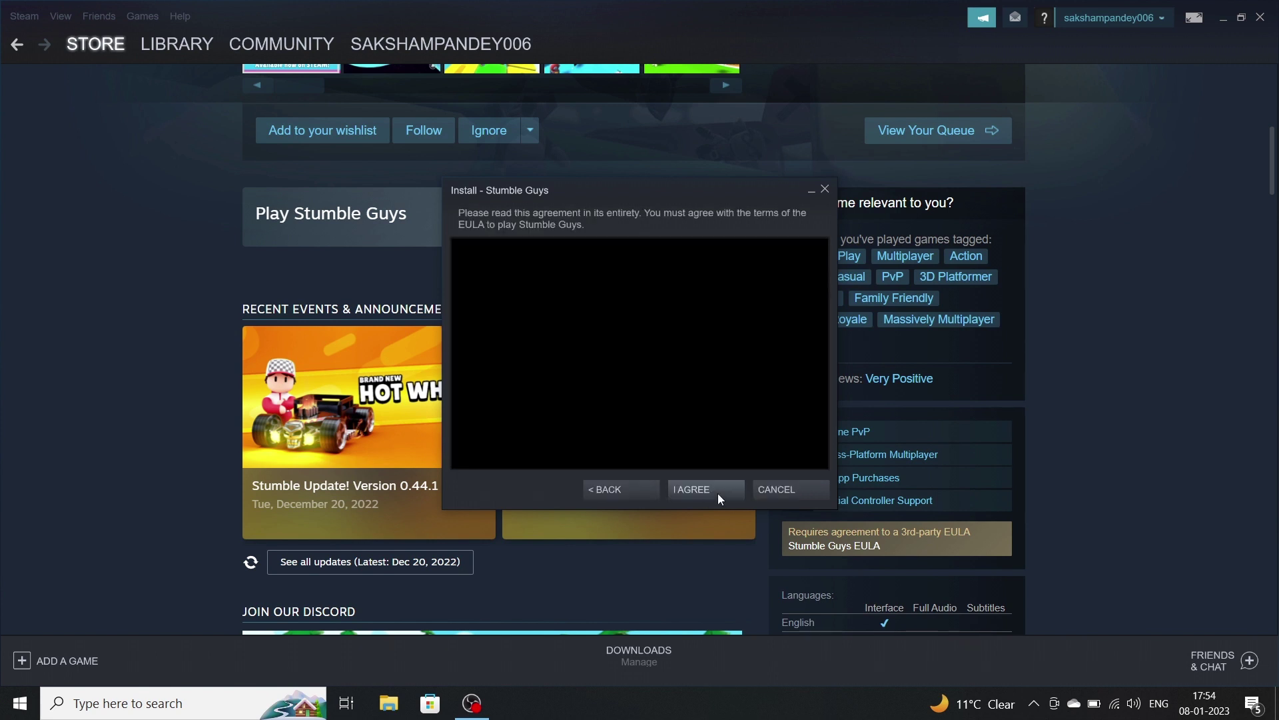
{"action": "left_click", "coordinate": [718, 493]}
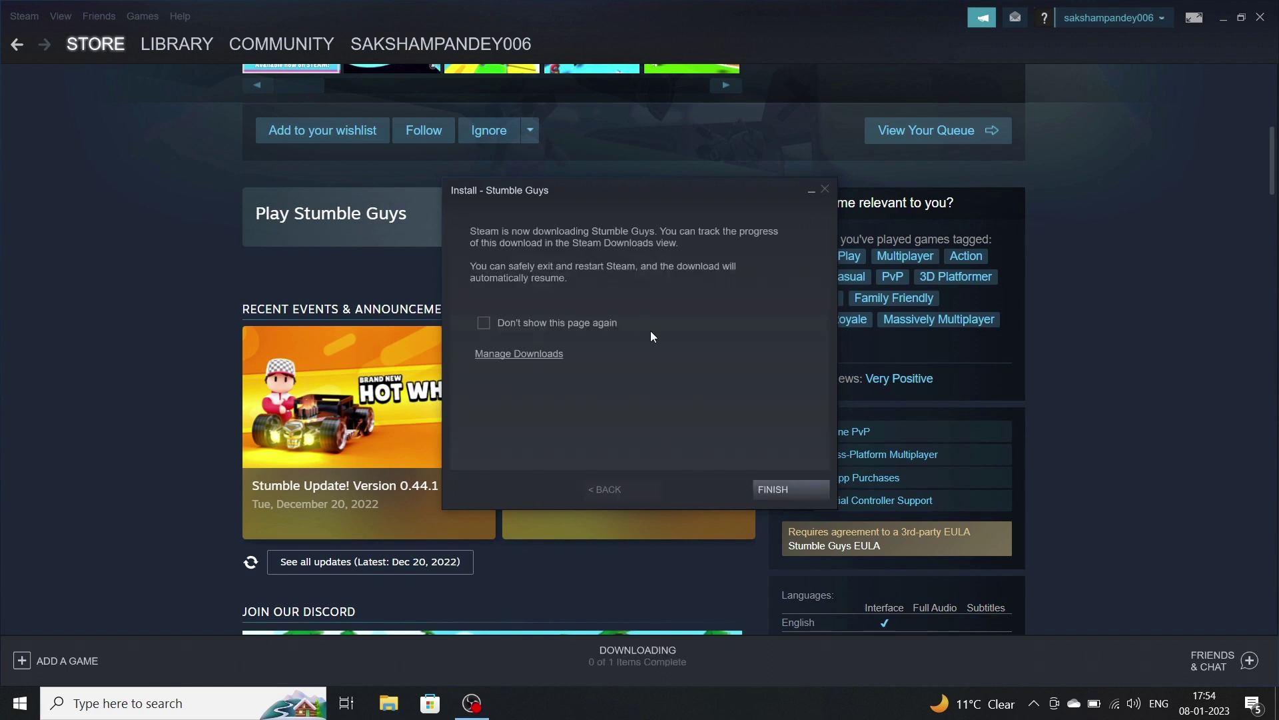
{"action": "left_click", "coordinate": [785, 491]}
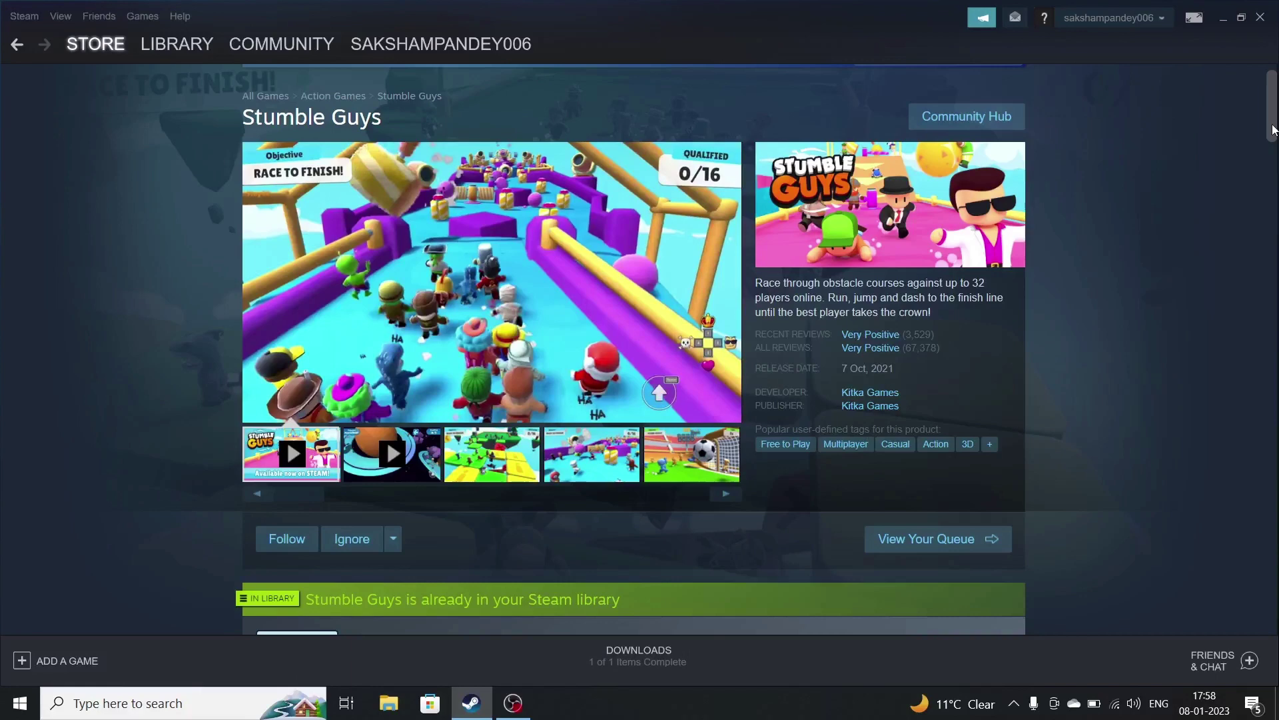
Launch Stumble Guys from its store page.
{"action": "scroll", "coordinate": [1272, 130], "scroll_direction": "down", "scroll_amount": 5}
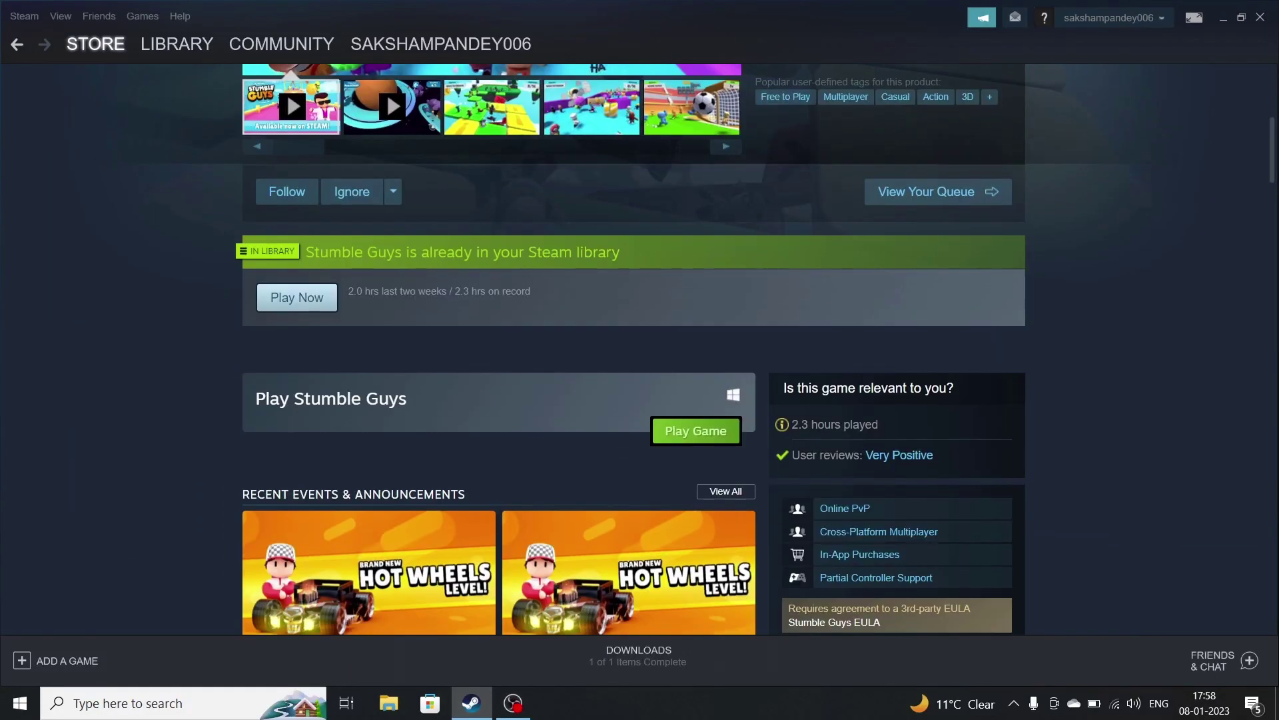
{"action": "left_click", "coordinate": [707, 431]}
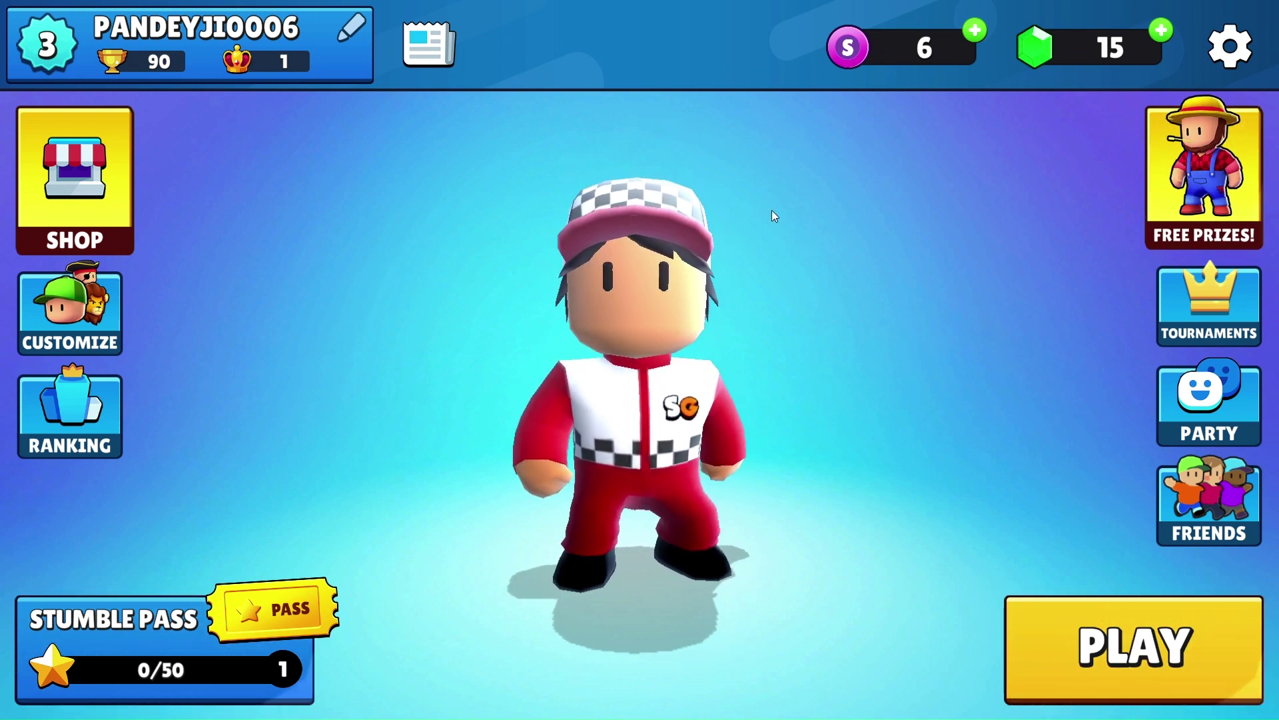
View the lobby character and the Free Prizes offer, and close the offer and the shop.
{"action": "left_click_drag", "start_coordinate": [677, 341], "coordinate": [725, 395]}
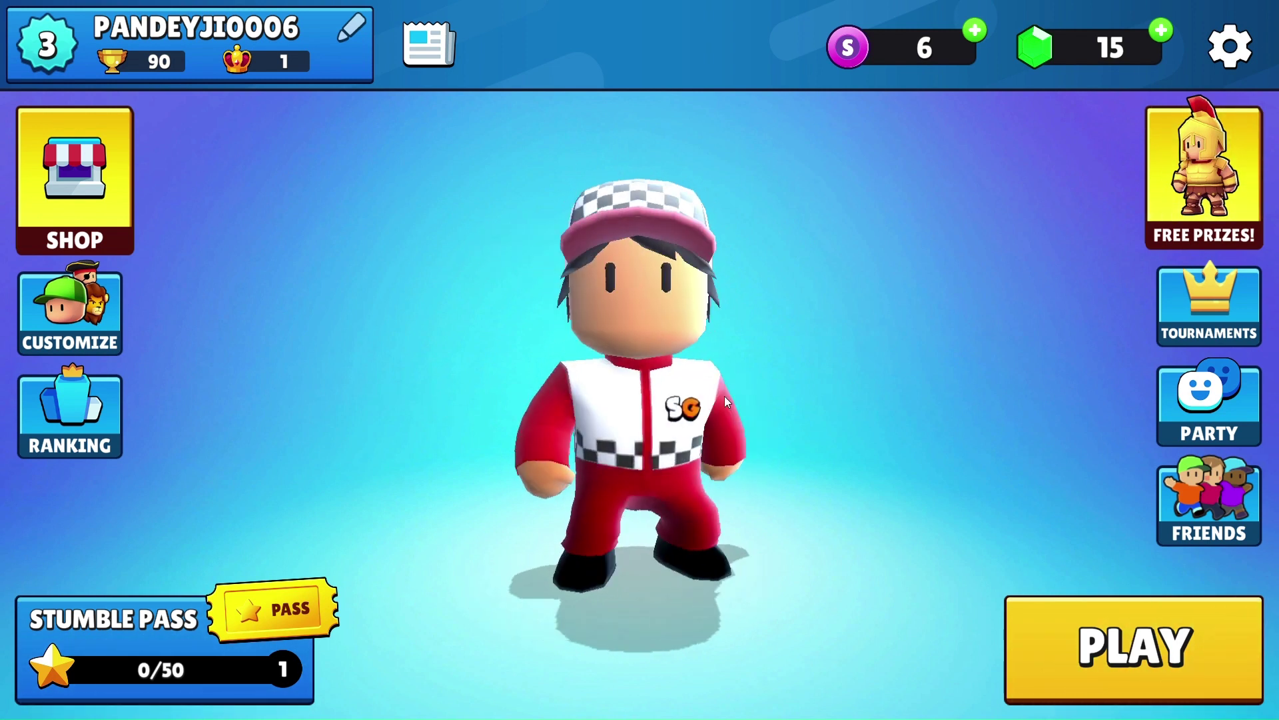
{"action": "left_click", "coordinate": [1253, 186]}
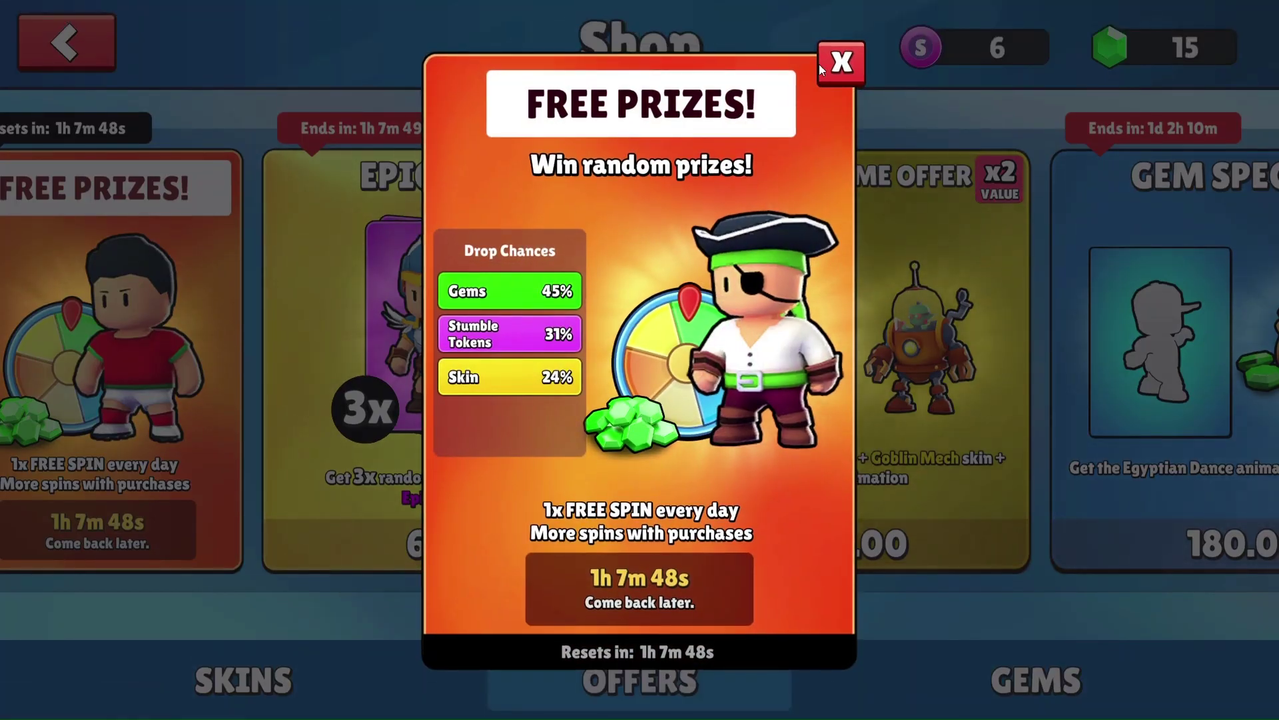
{"action": "left_click", "coordinate": [841, 62]}
{"action": "key", "text": "Escape"}
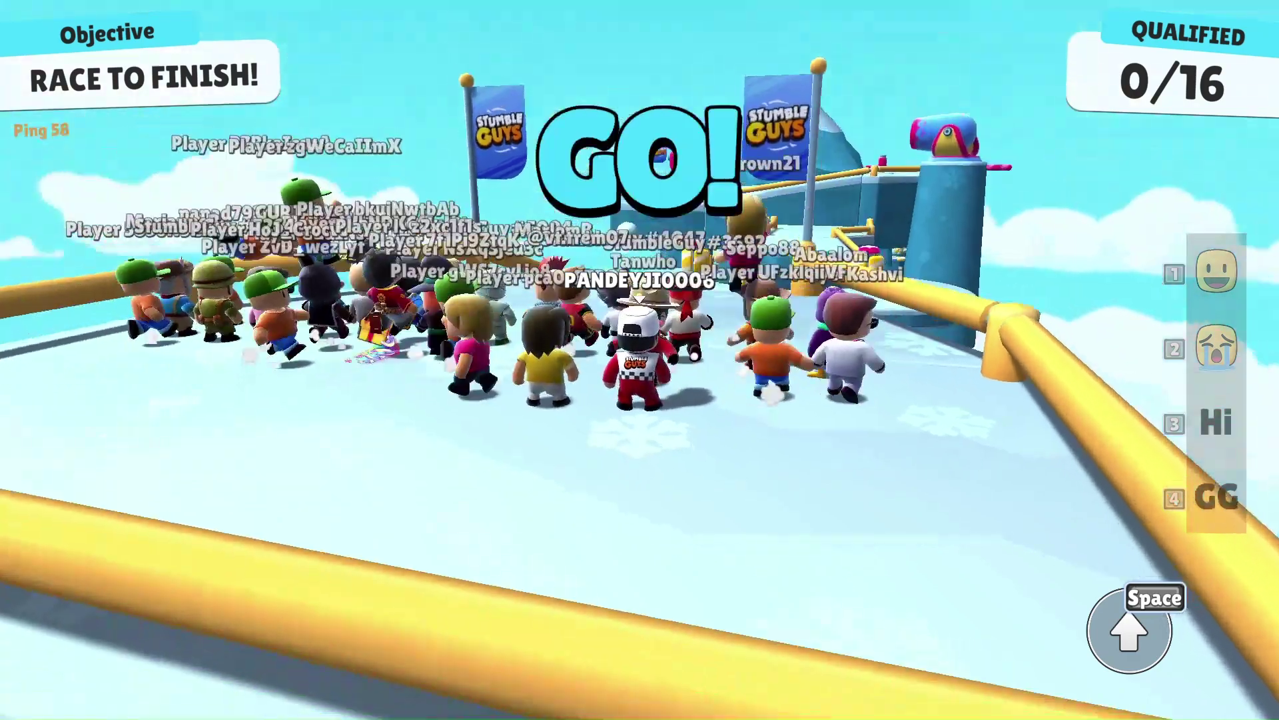
Run the character backward to the rear edge of the starting platform.
{"action": "key", "text": "s"}
{"action": "key", "text": "s"}
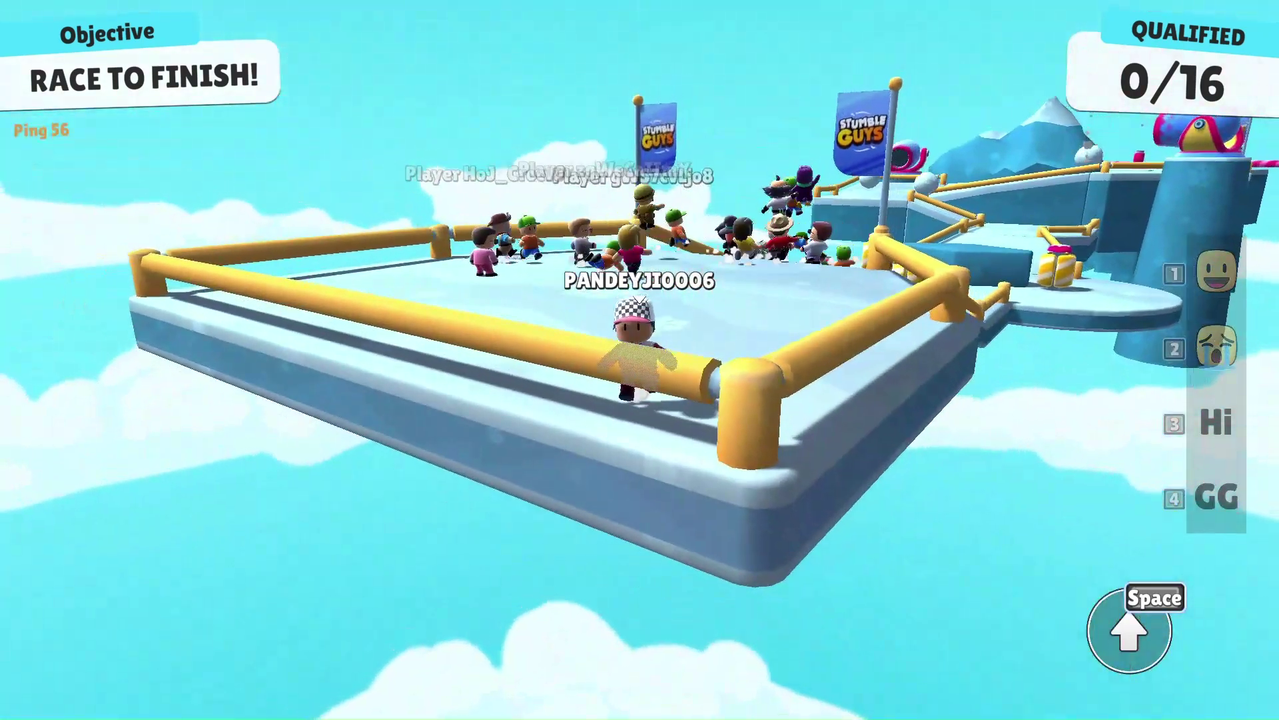
{"action": "key", "text": "s"}
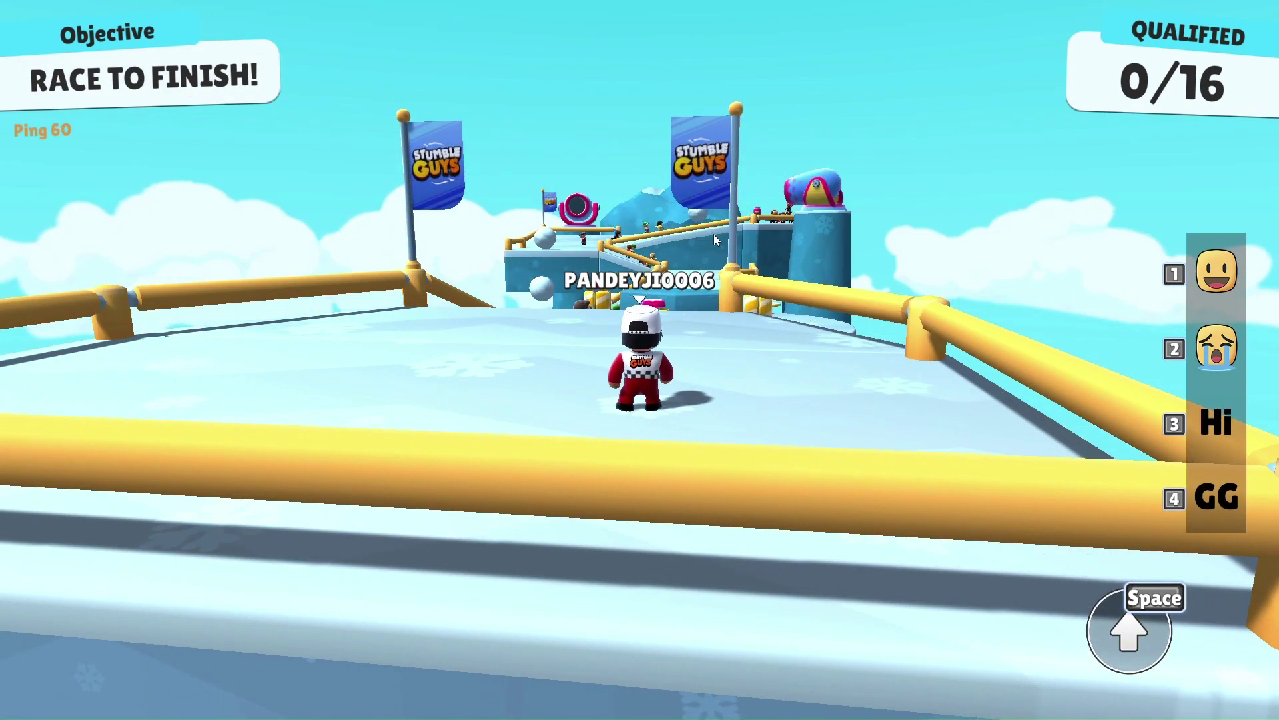
Run and dive the character forward from the starting platform onto the round platform with the striped yellow bumpers.
{"action": "key", "text": "w"}
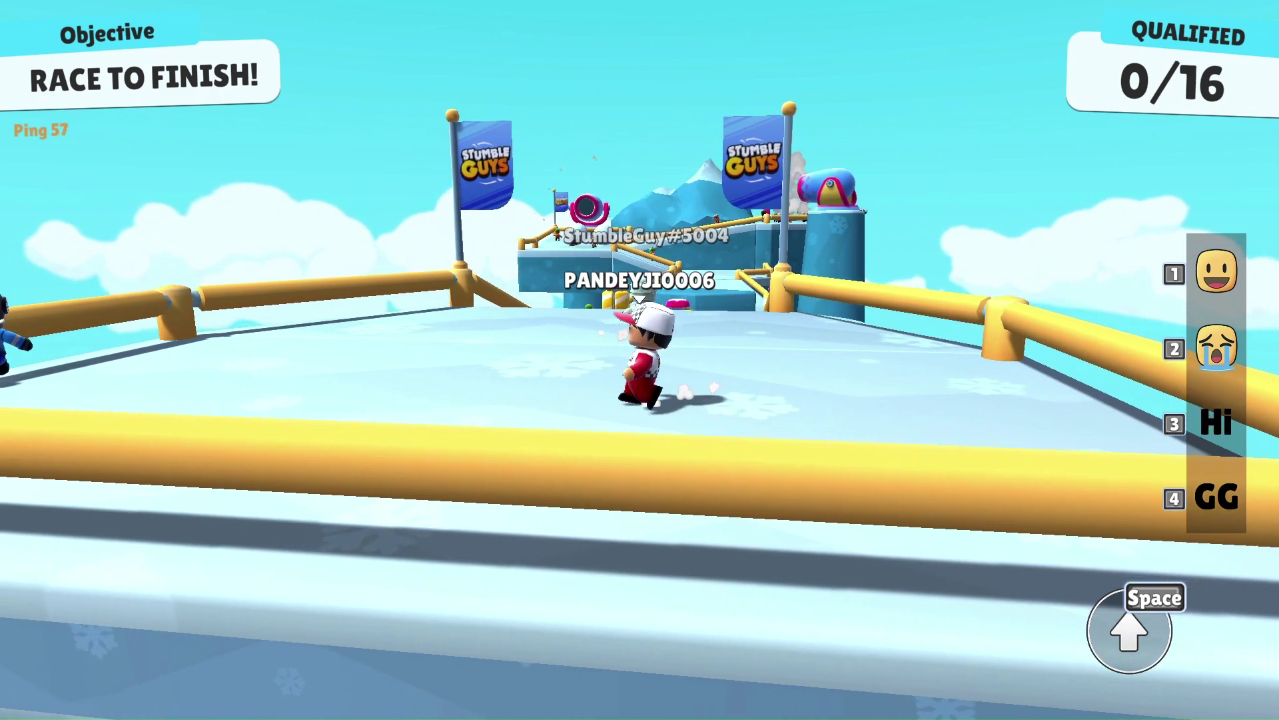
{"action": "key", "text": "a"}
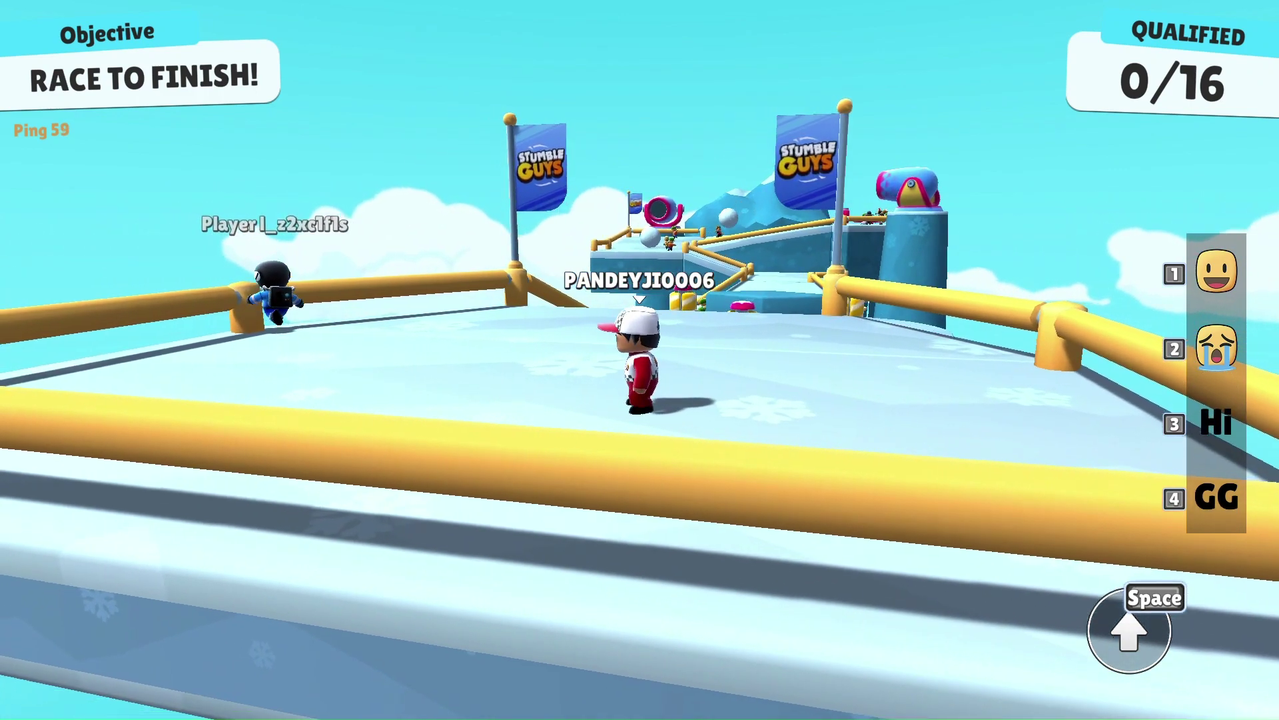
{"action": "key", "text": "w"}
{"action": "key", "text": "space"}
{"action": "key", "text": "space"}
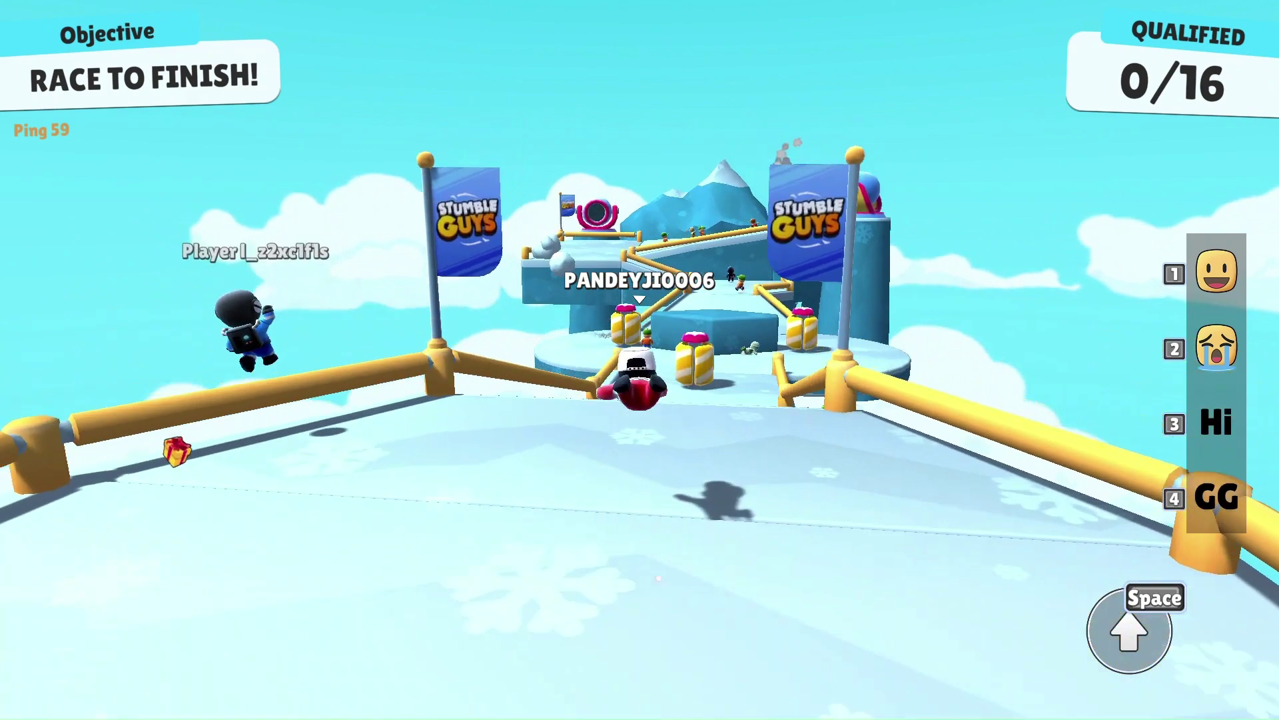
{"action": "key", "text": "w"}
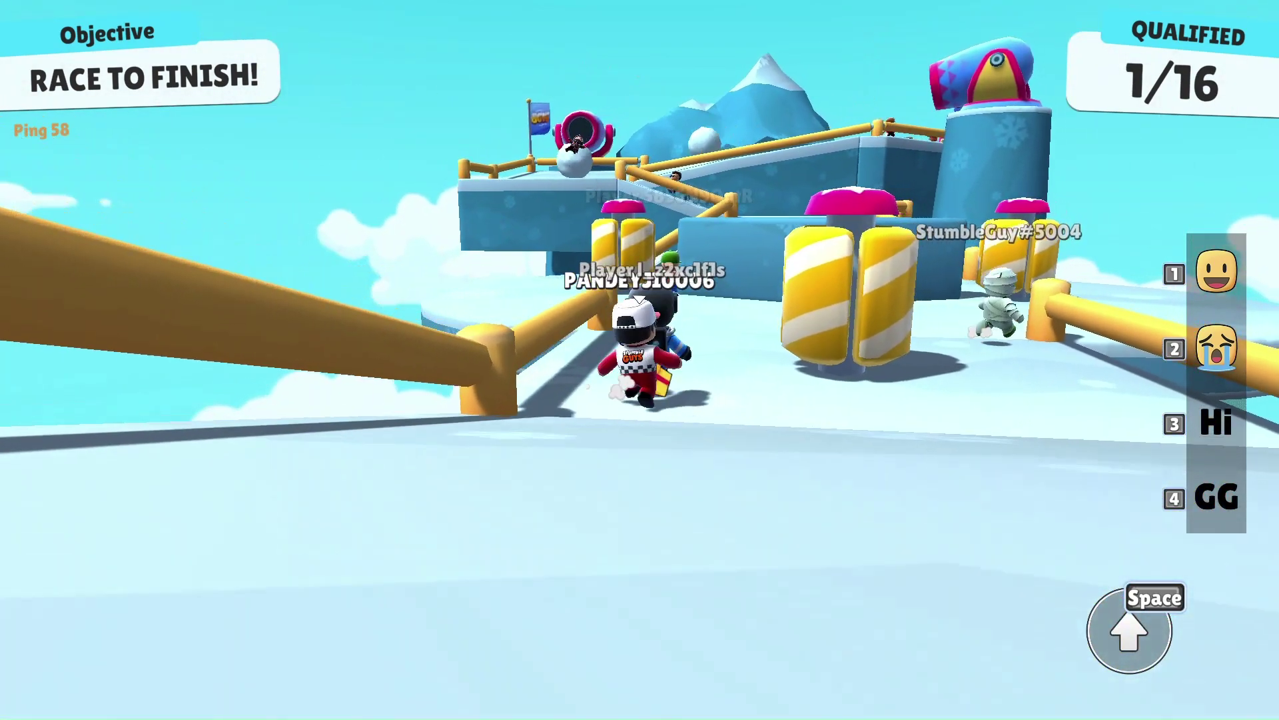
{"action": "key", "text": "w"}
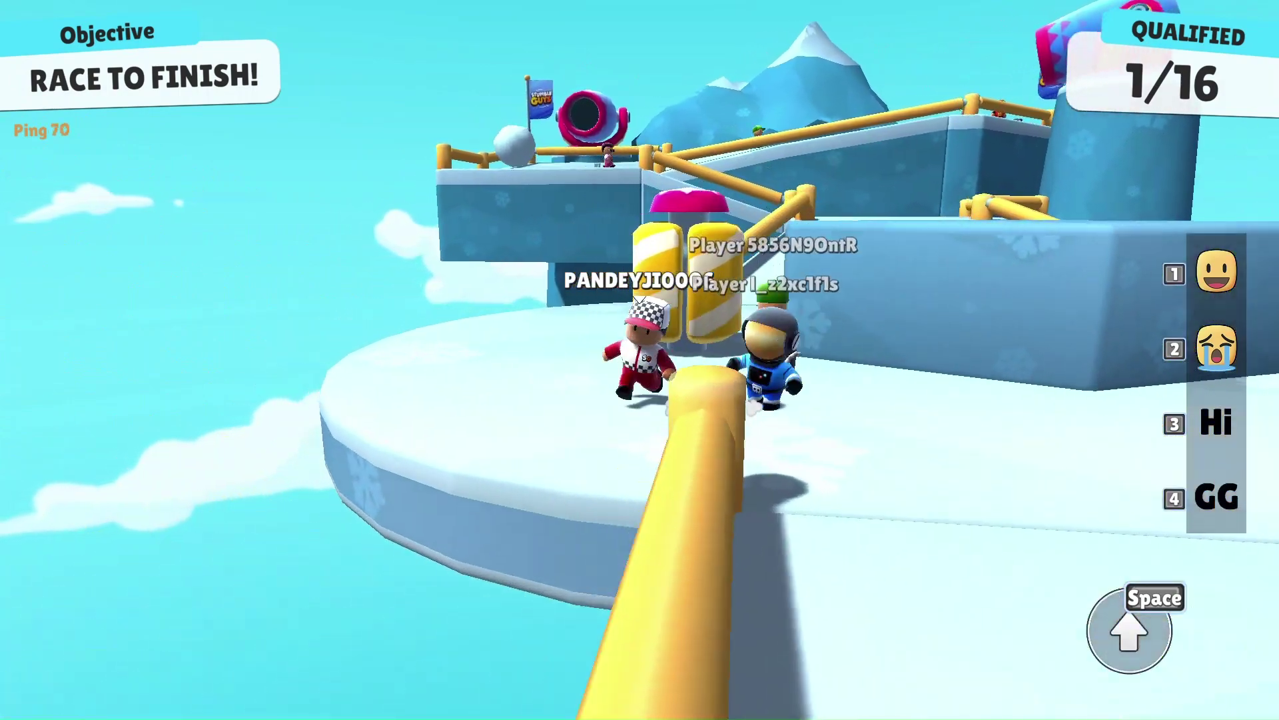
{"action": "key", "text": "w"}
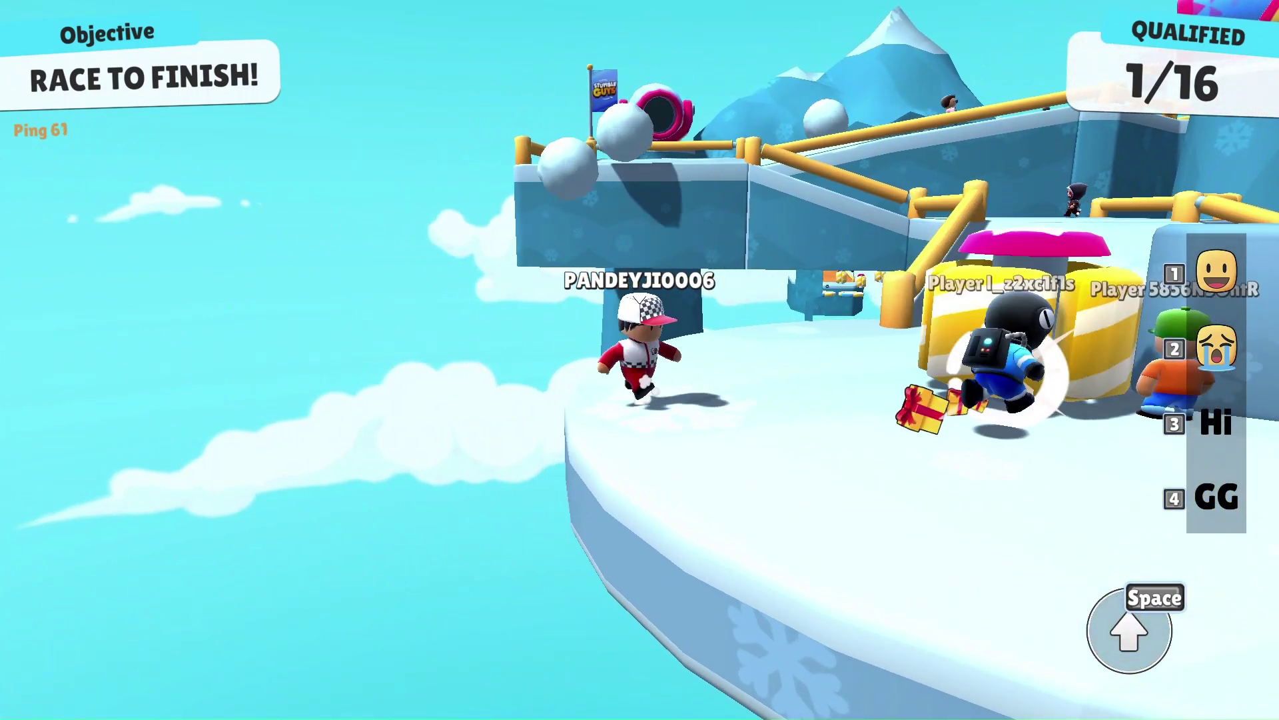